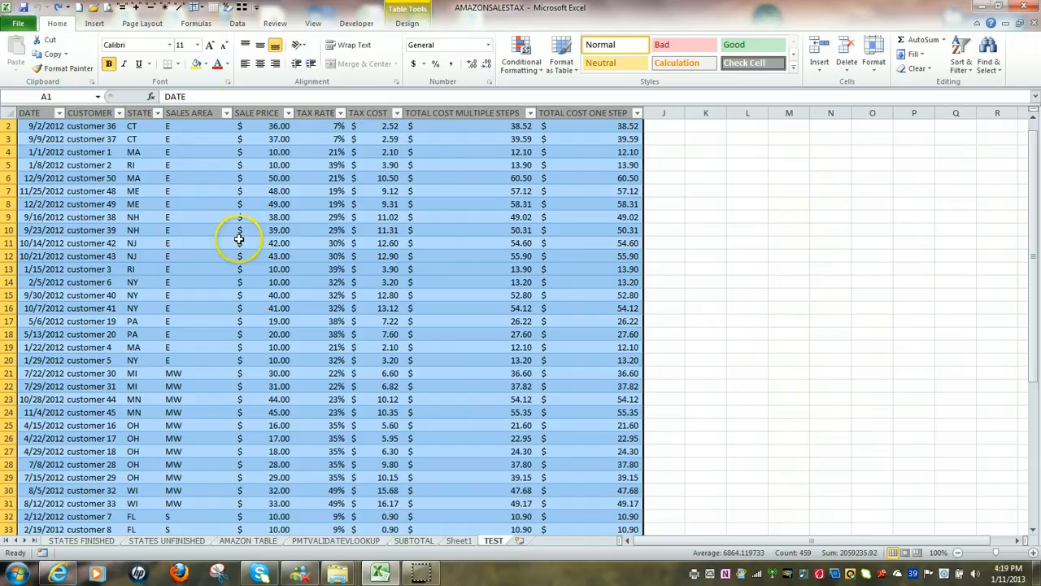
Create a PivotTable from Table4 on a new worksheet
left_click(95, 24)
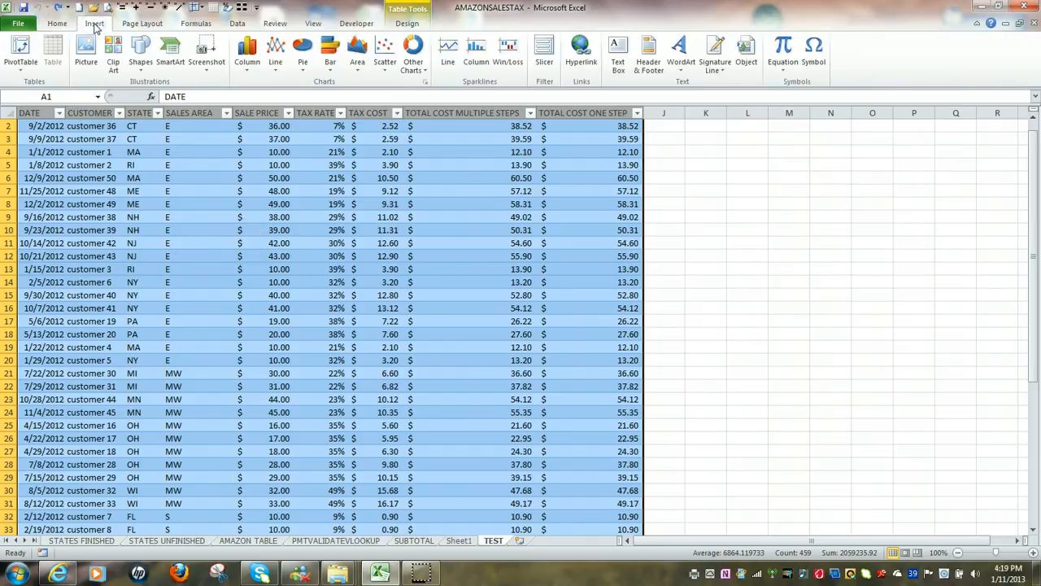
left_click(19, 48)
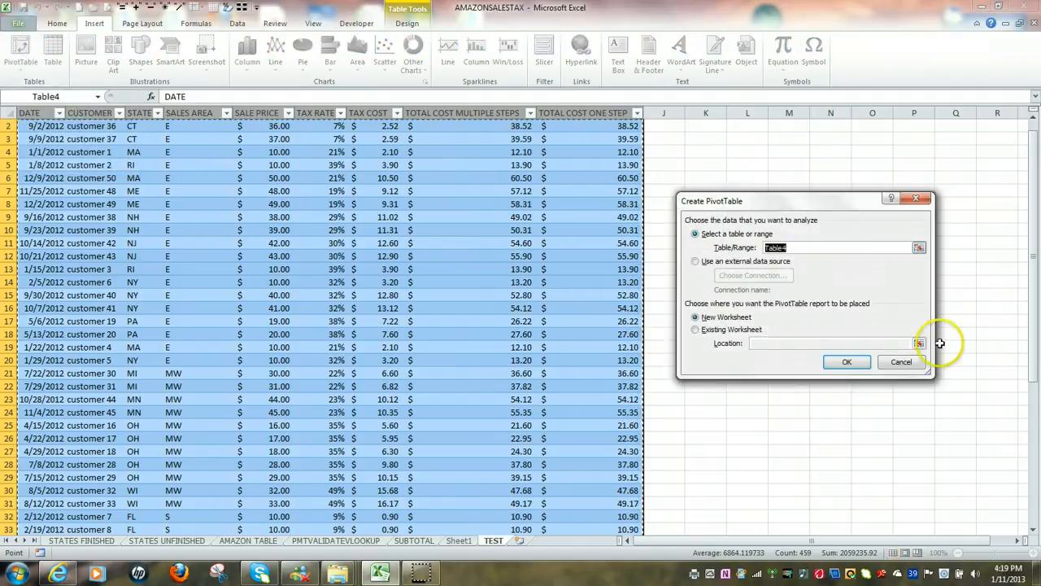
left_click(847, 362)
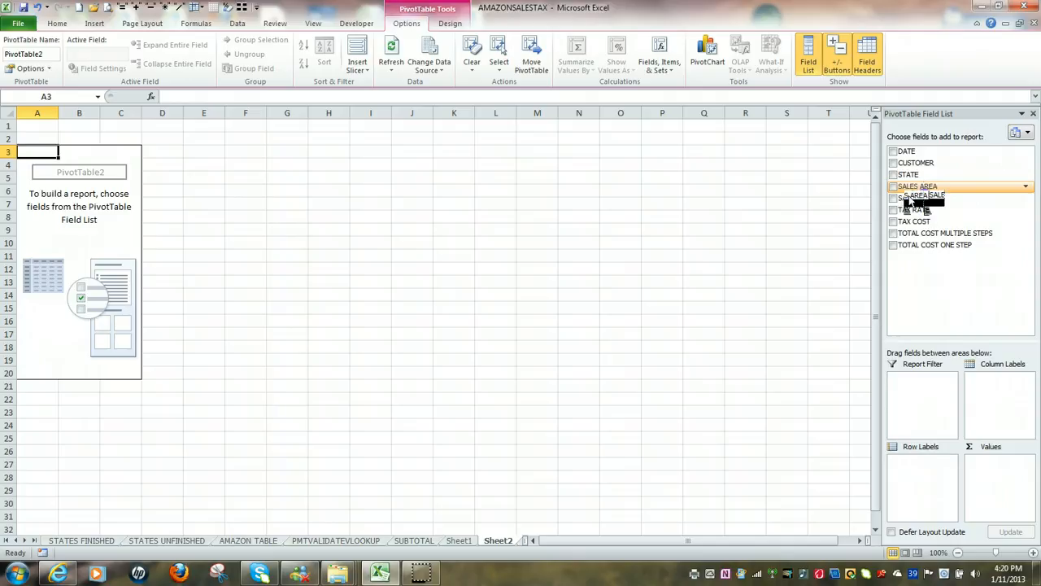
Set SALES AREA as the PivotTable's row labels and summarize TOTAL COST MULTIPLE STEPS as its values
left_click_drag(908, 203, 923, 471)
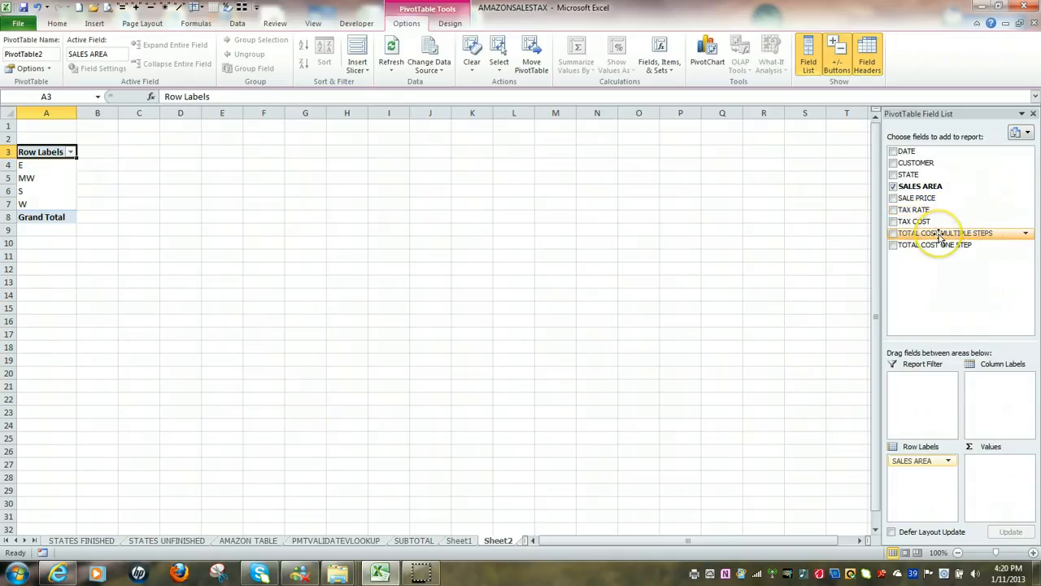
left_click_drag(939, 234, 963, 300)
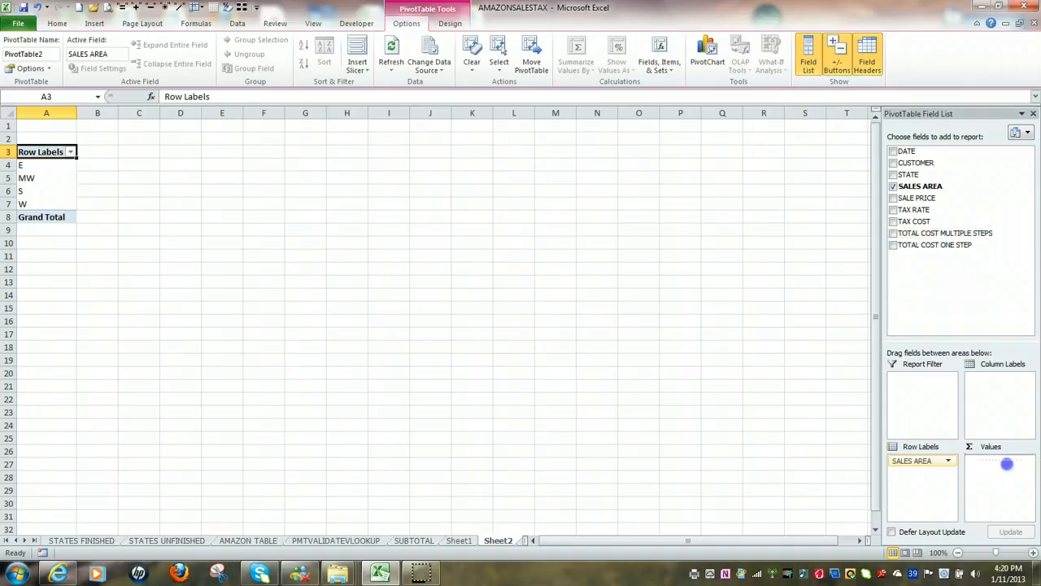
left_click_drag(1007, 463, 1008, 464)
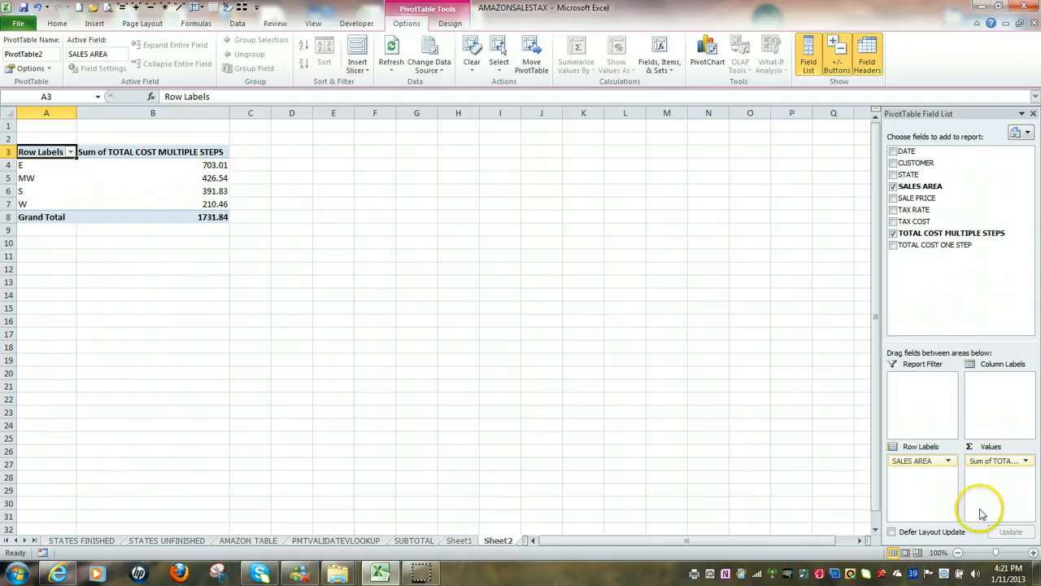
Format the summed TOTAL COST MULTIPLE STEPS values as Accounting with two decimal places and the $ symbol
left_click(1028, 462)
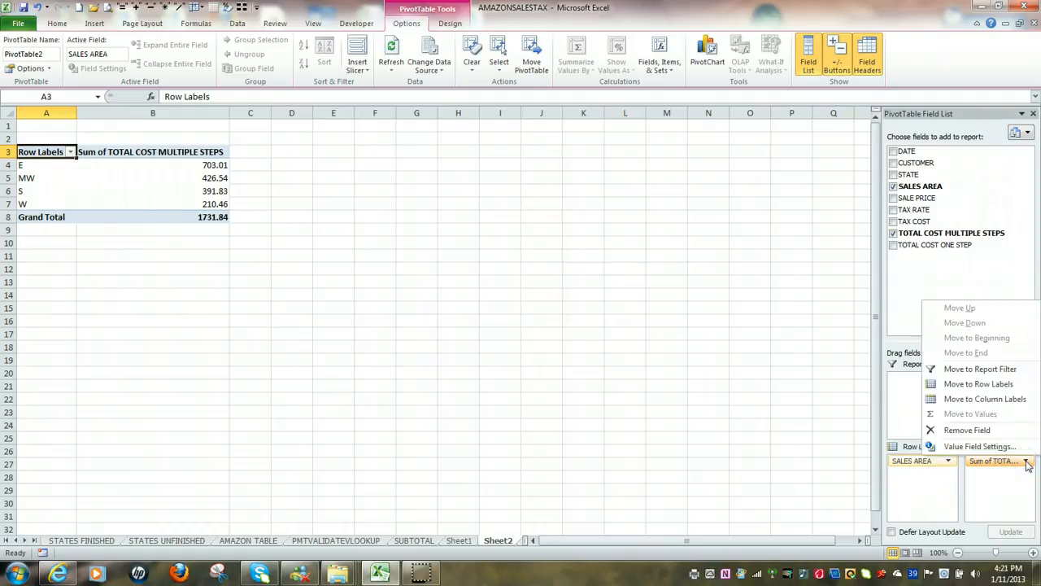
left_click(989, 450)
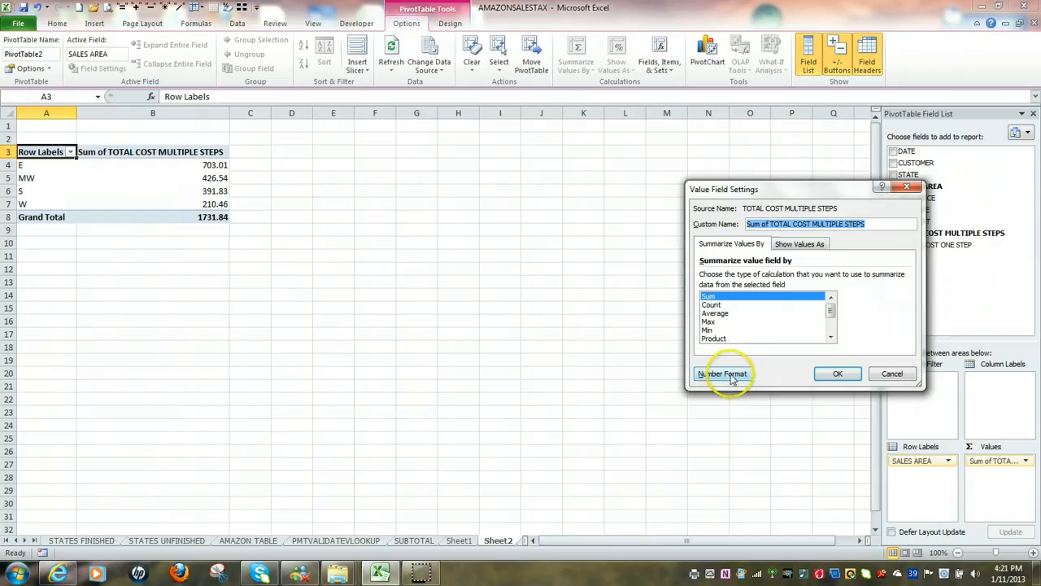
left_click(732, 379)
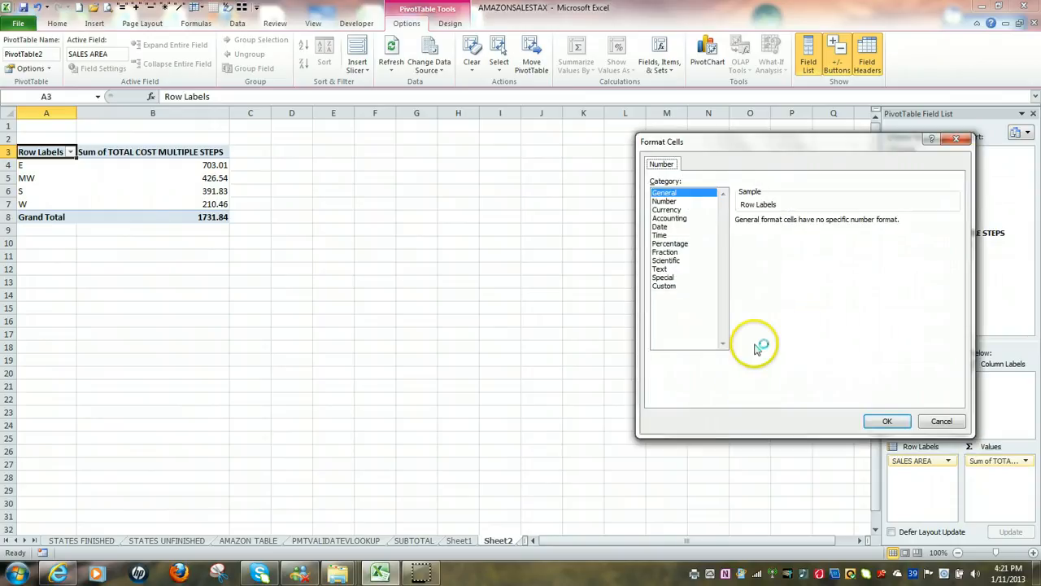
left_click(675, 218)
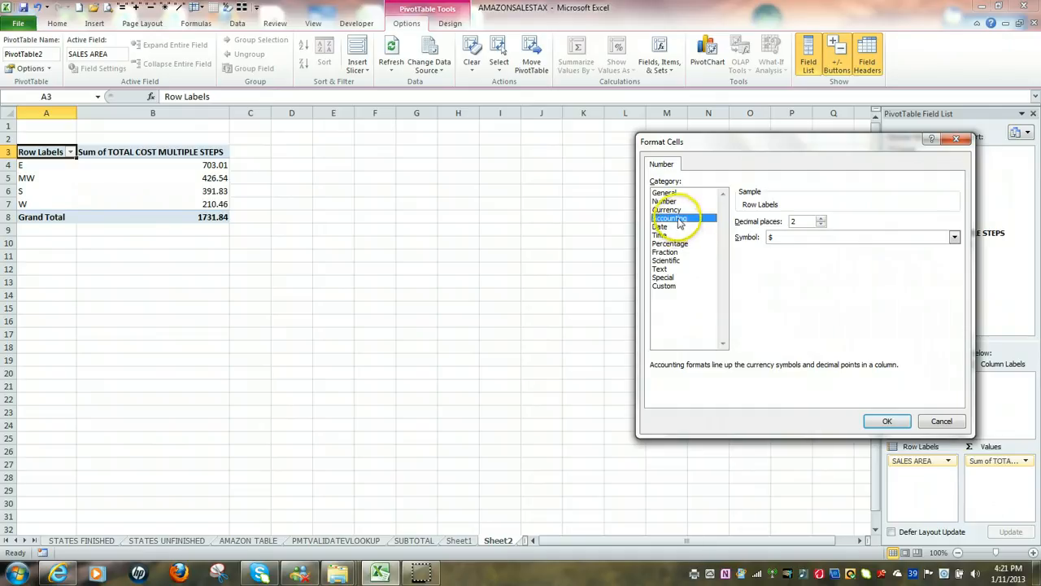
left_click(889, 420)
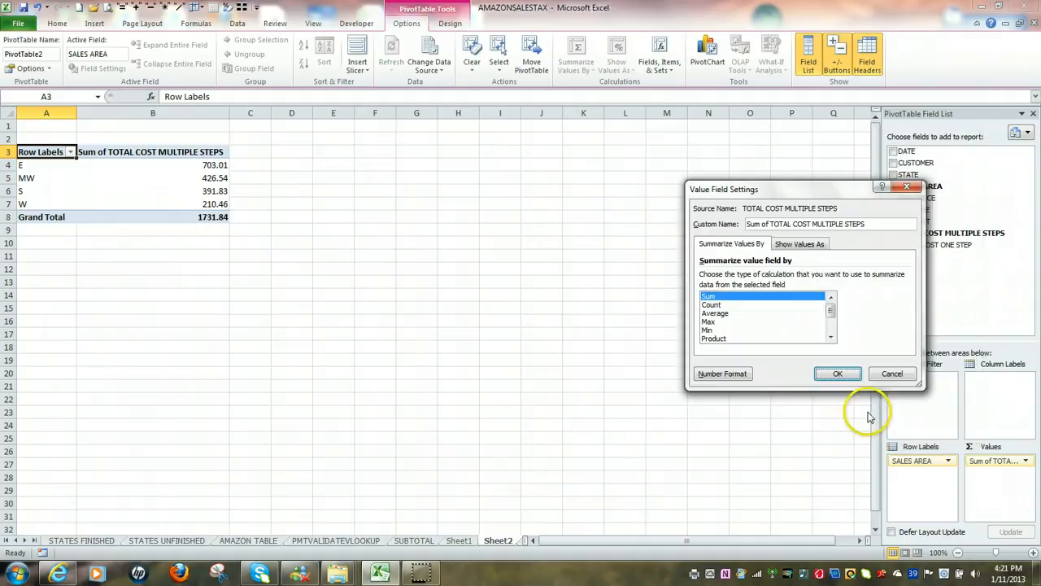
left_click(838, 374)
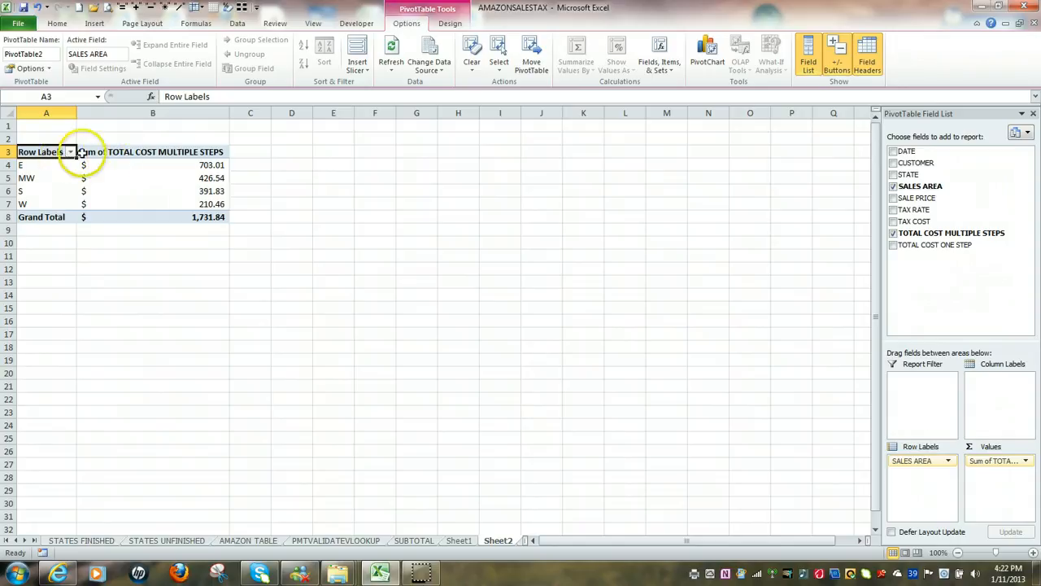
Change the PivotTable's report layout to tabular form
left_click(450, 25)
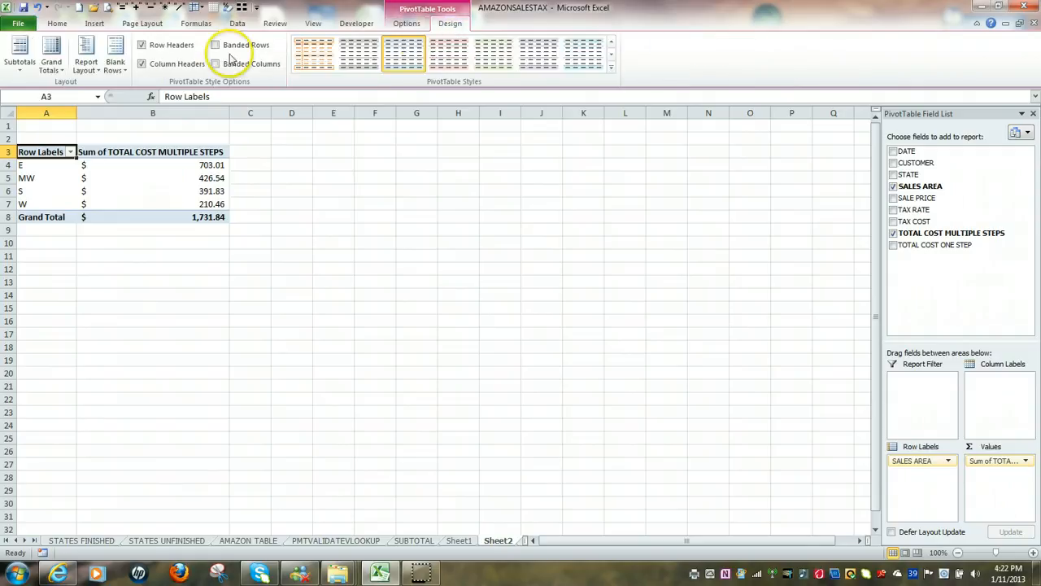
left_click(103, 74)
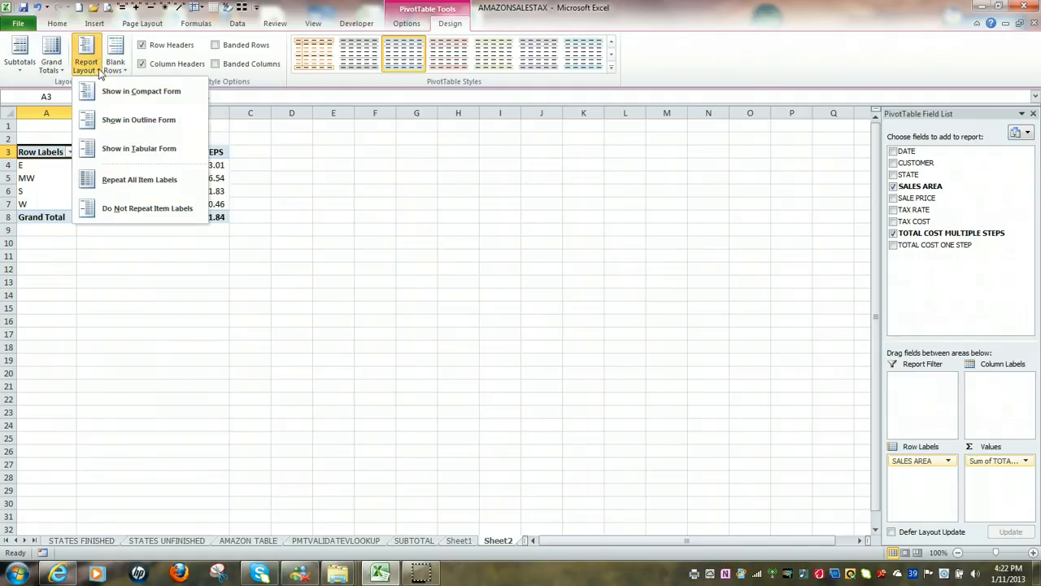
left_click(118, 148)
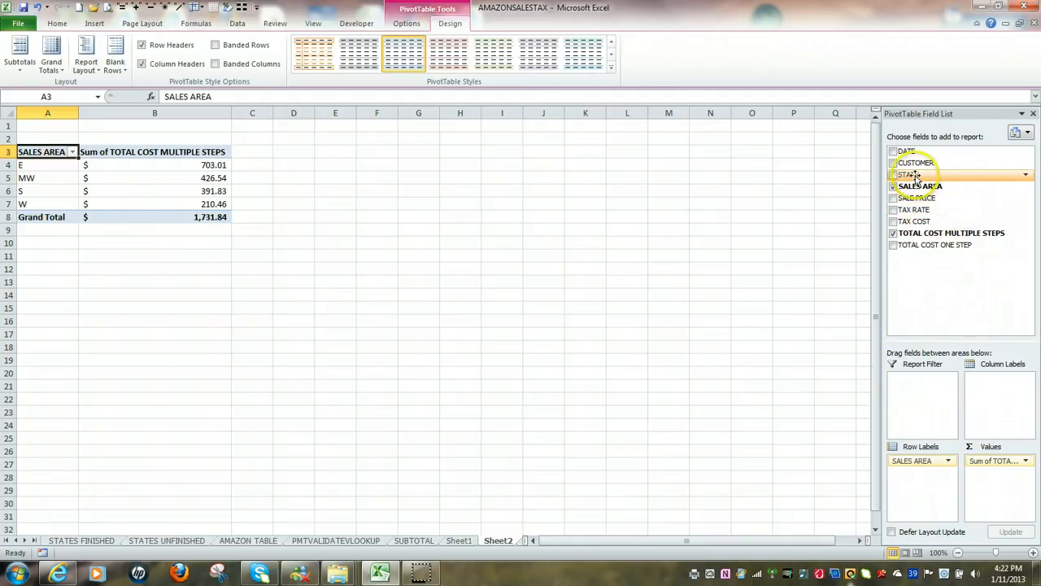
Add STATE to the row labels below SALES AREA, and move SALES AREA to the column labels
left_click_drag(914, 176, 921, 486)
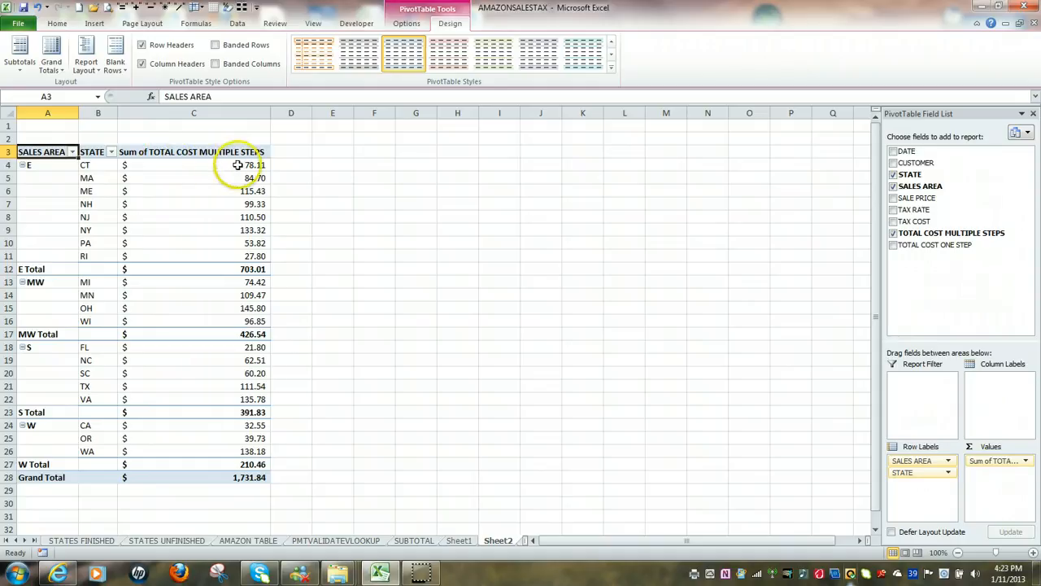
mouse_move(247, 165)
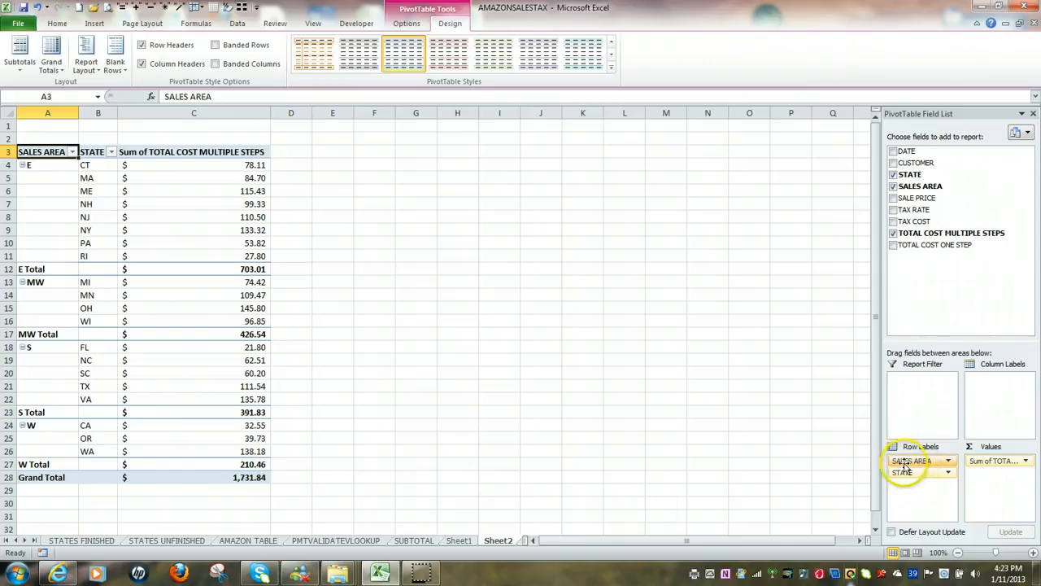
left_click_drag(899, 462, 1003, 386)
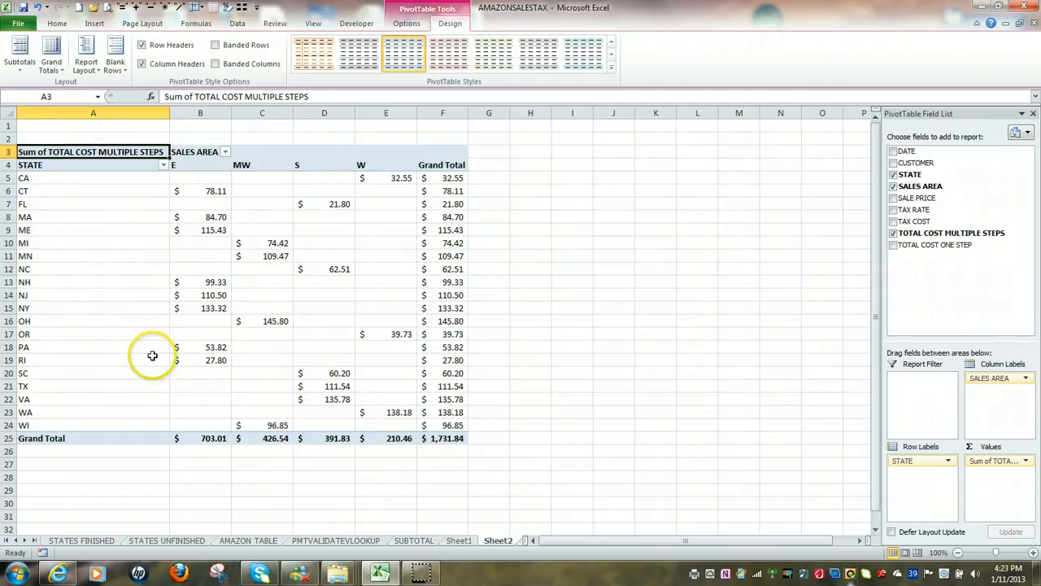
mouse_move(177, 230)
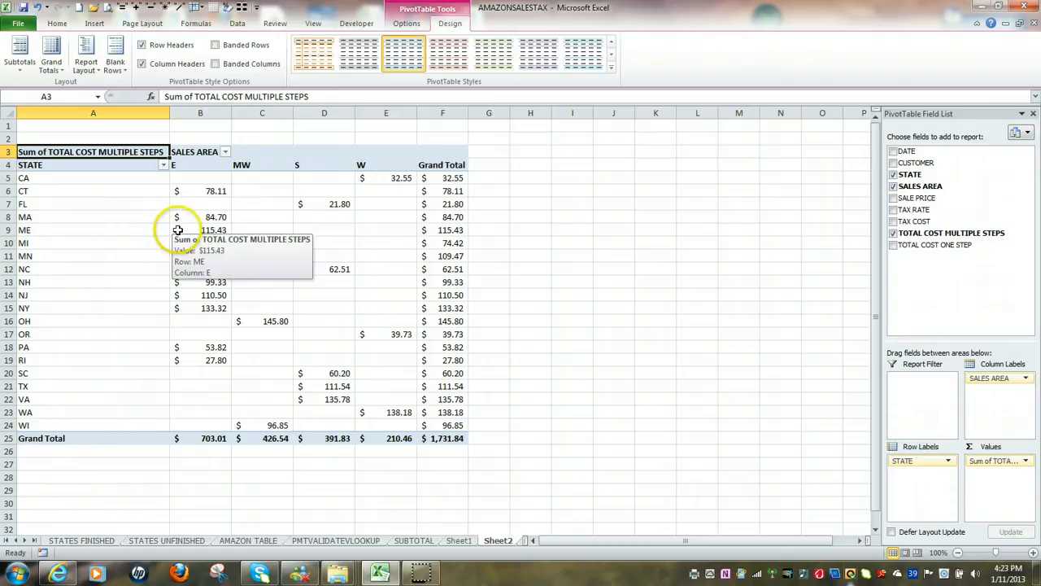
mouse_move(257, 353)
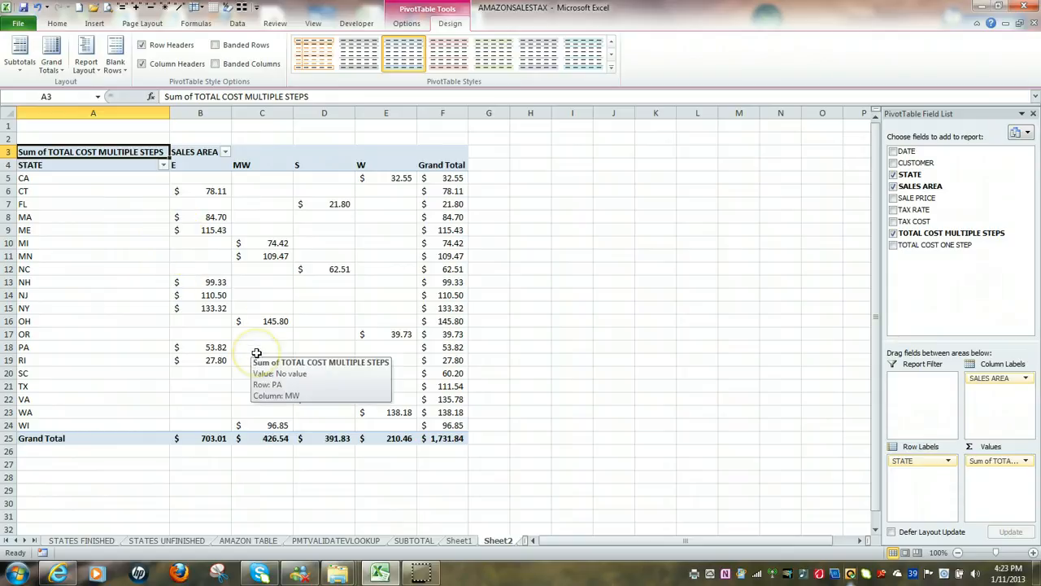
mouse_move(276, 246)
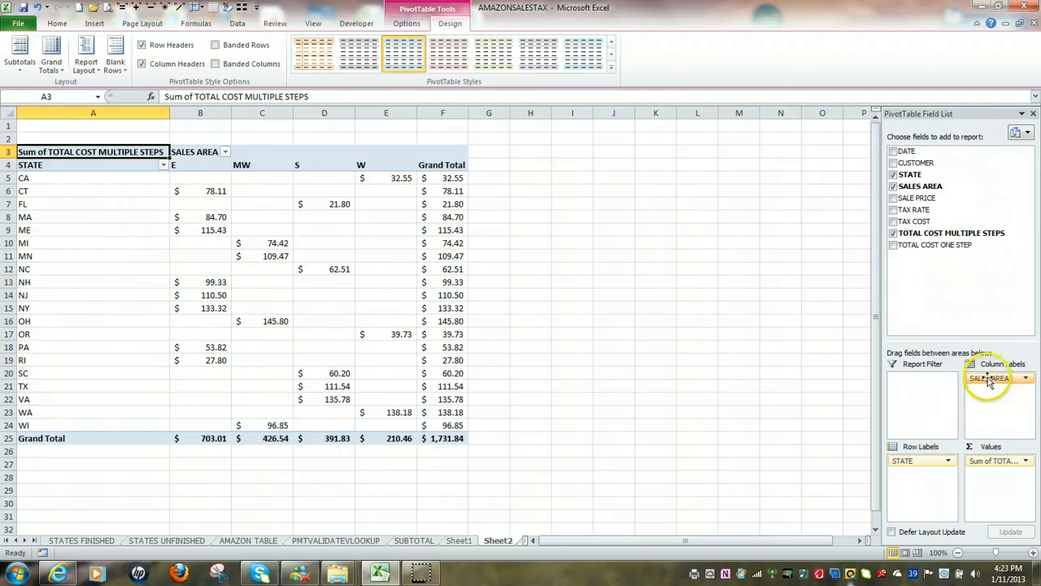
Return SALES AREA to the row labels and remove STATE from the PivotTable
left_click_drag(988, 382, 911, 478)
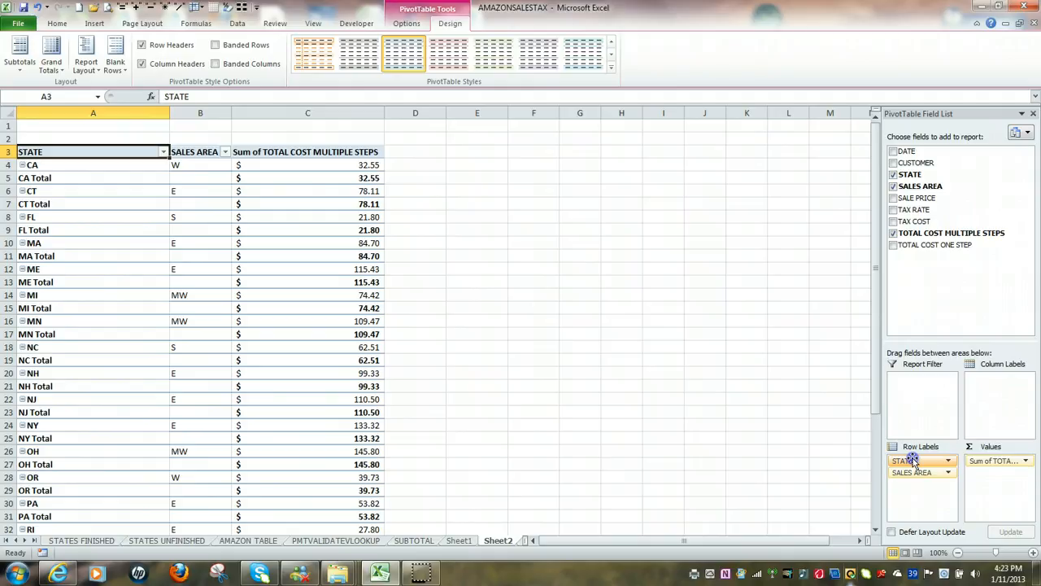
left_click_drag(913, 462, 781, 442)
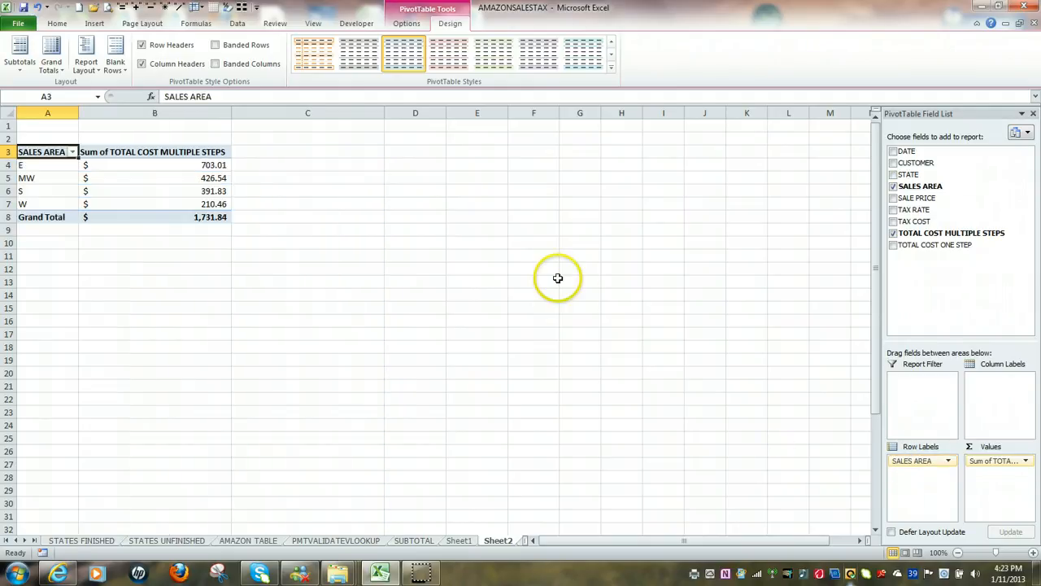
Insert a 2-D clustered column chart of the PivotTable's sales-area totals and delete the chart's legend
mouse_move(105, 168)
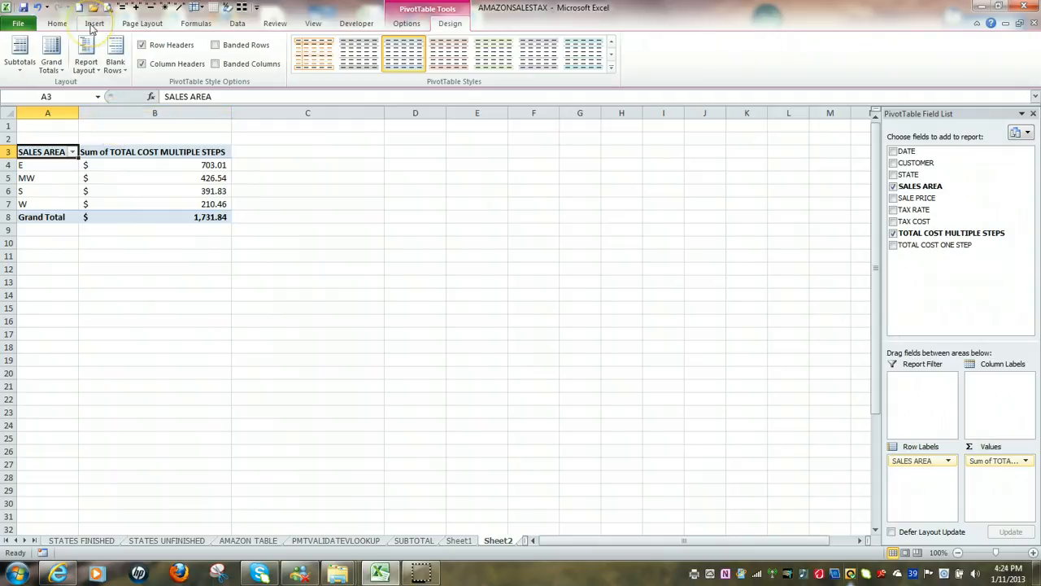
left_click(94, 24)
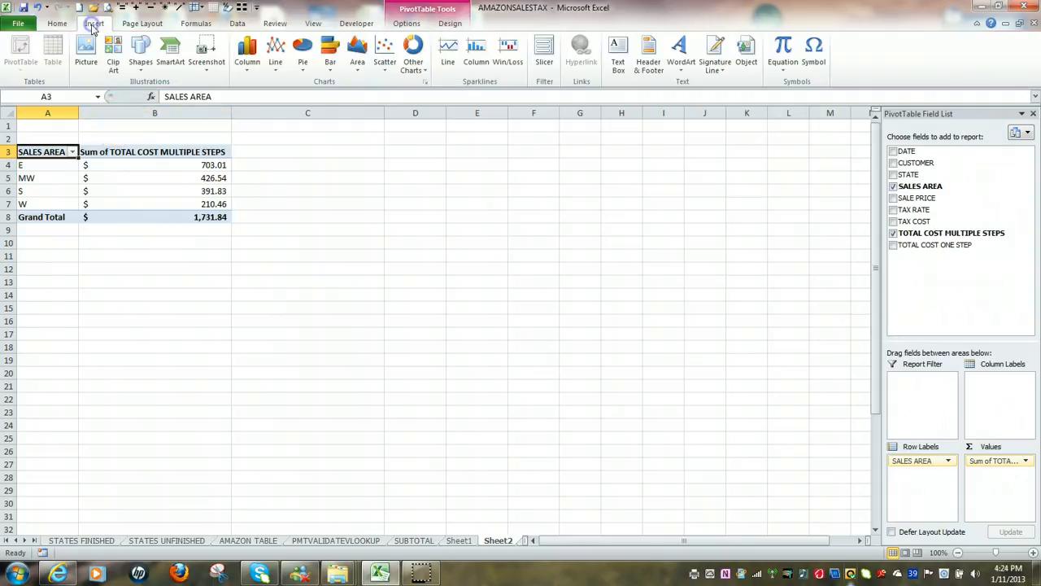
left_click(248, 72)
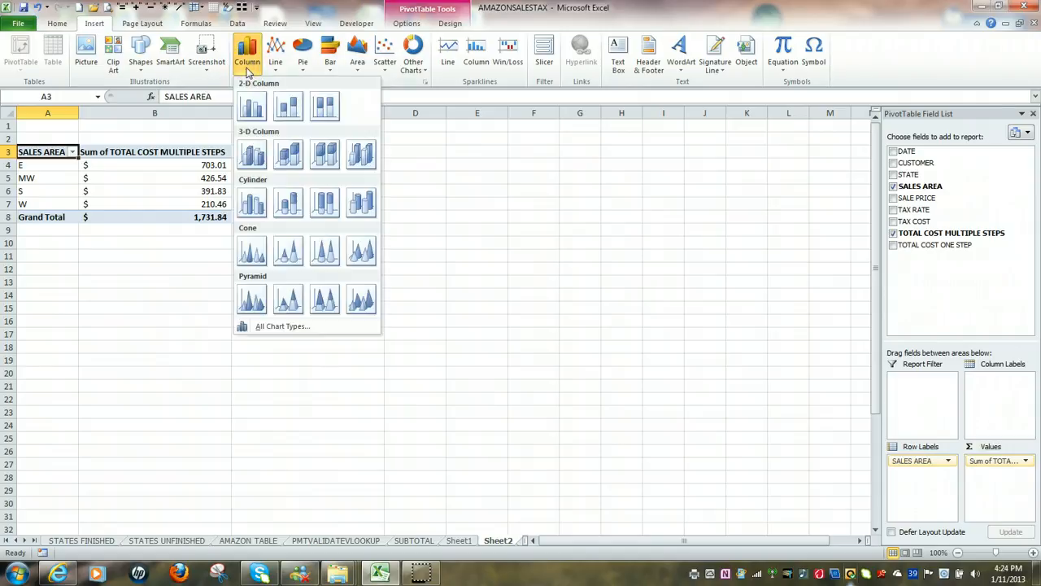
left_click(261, 111)
left_click(258, 110)
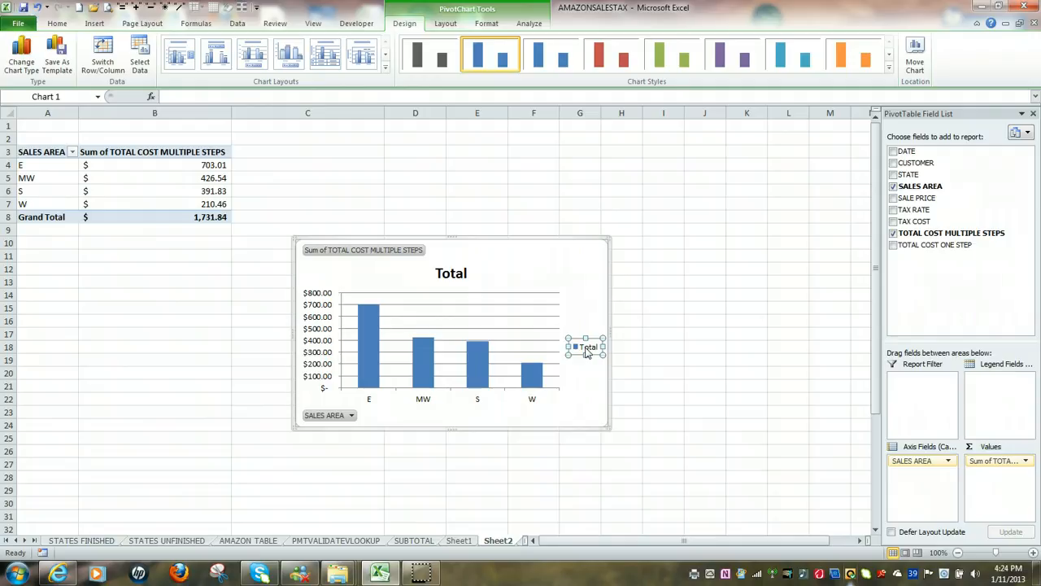
key("Delete")
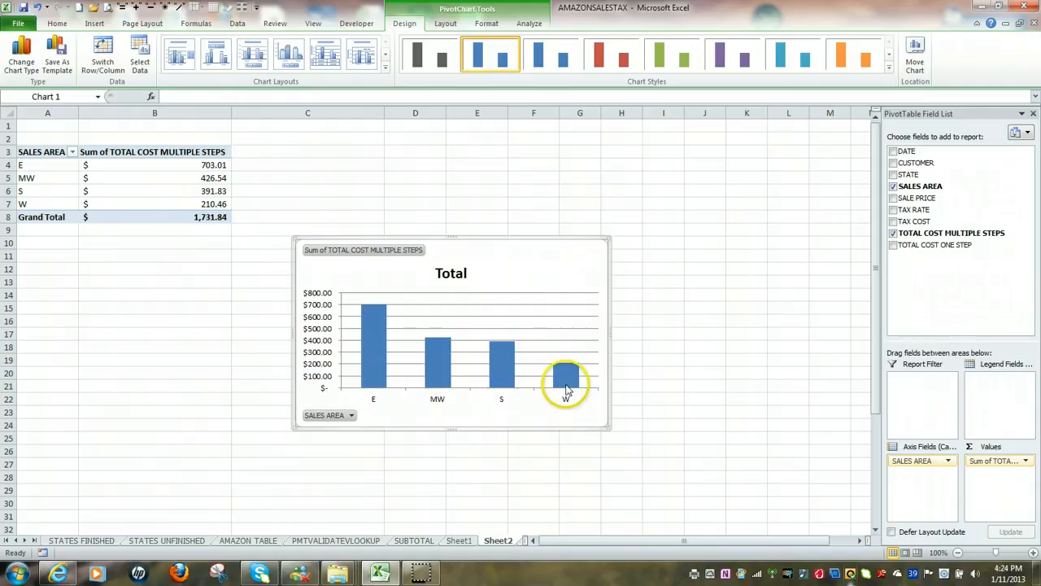
Filter the chart's SALES AREA field to show only E and MW
mouse_move(565, 382)
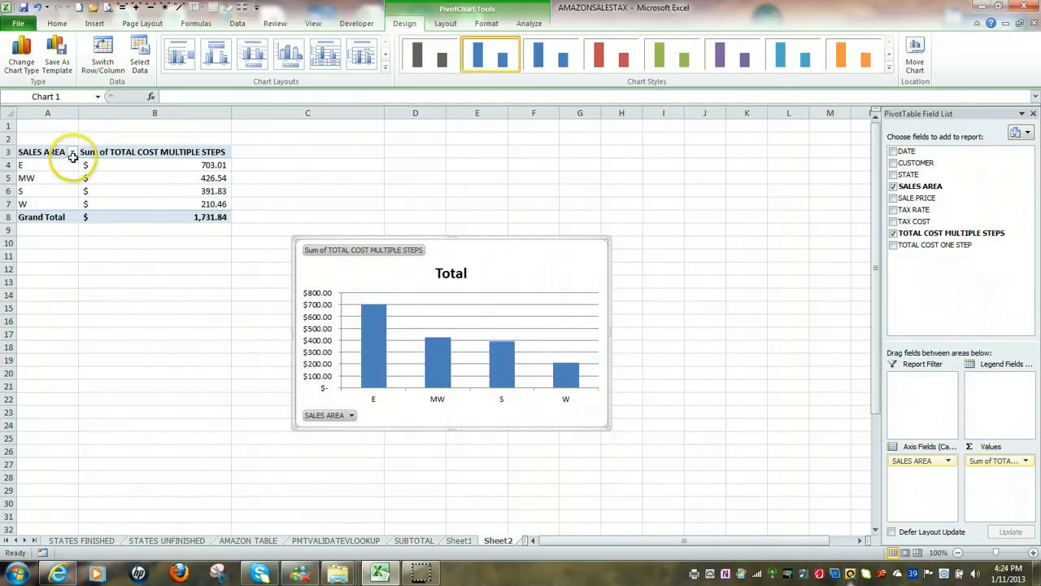
left_click(353, 416)
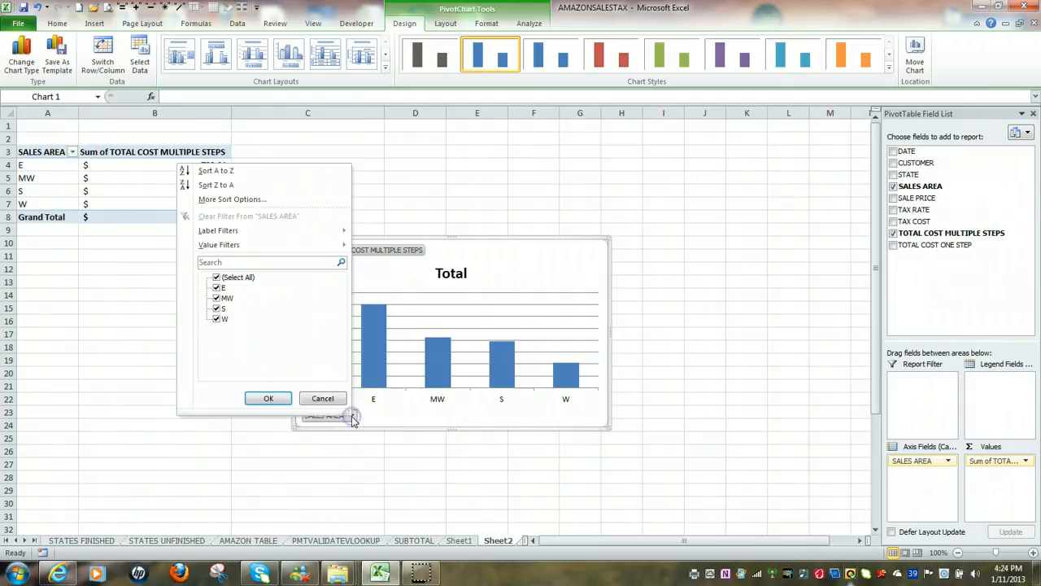
left_click(216, 277)
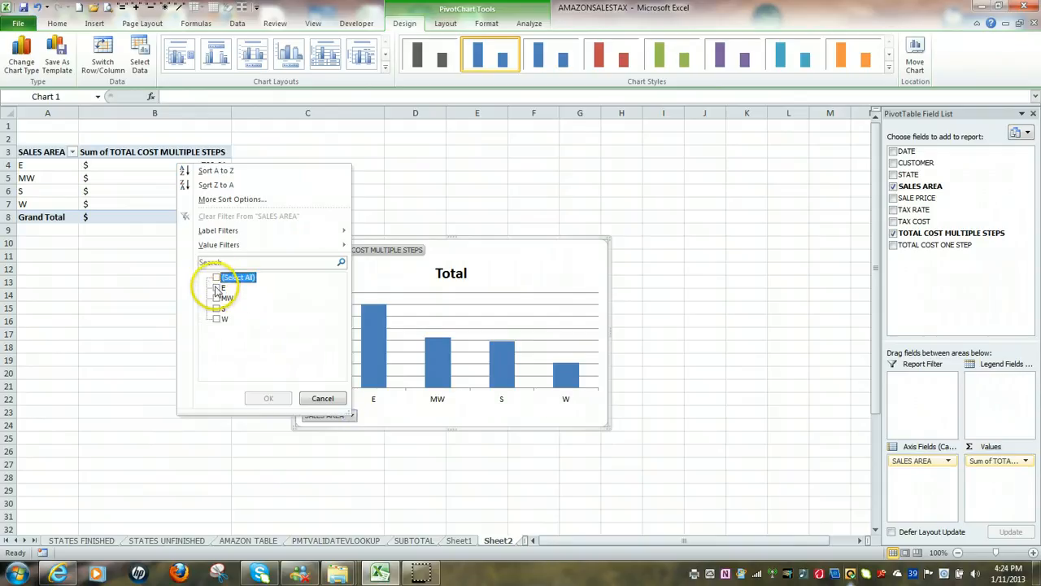
left_click(216, 288)
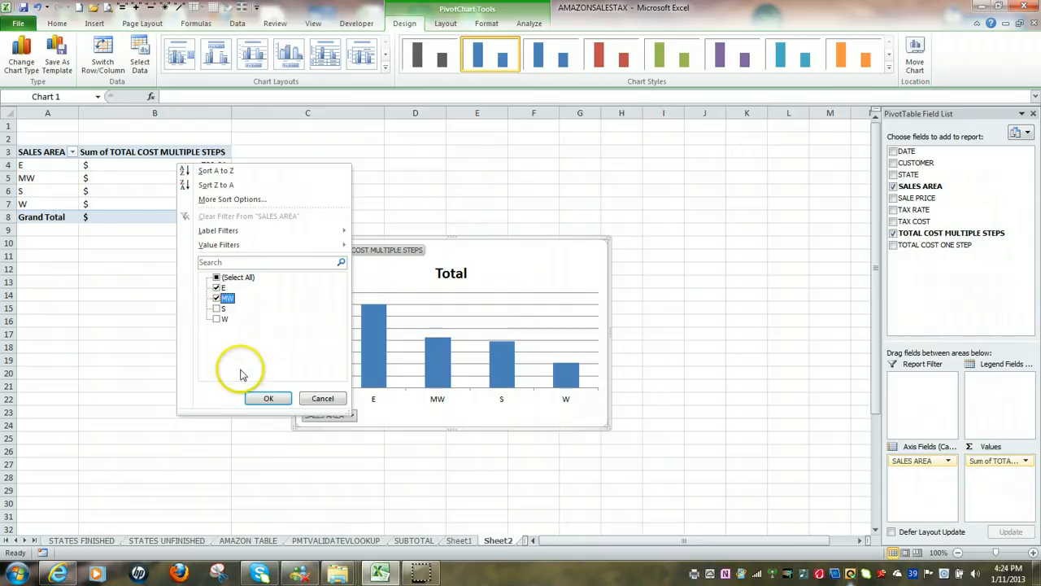
left_click(270, 398)
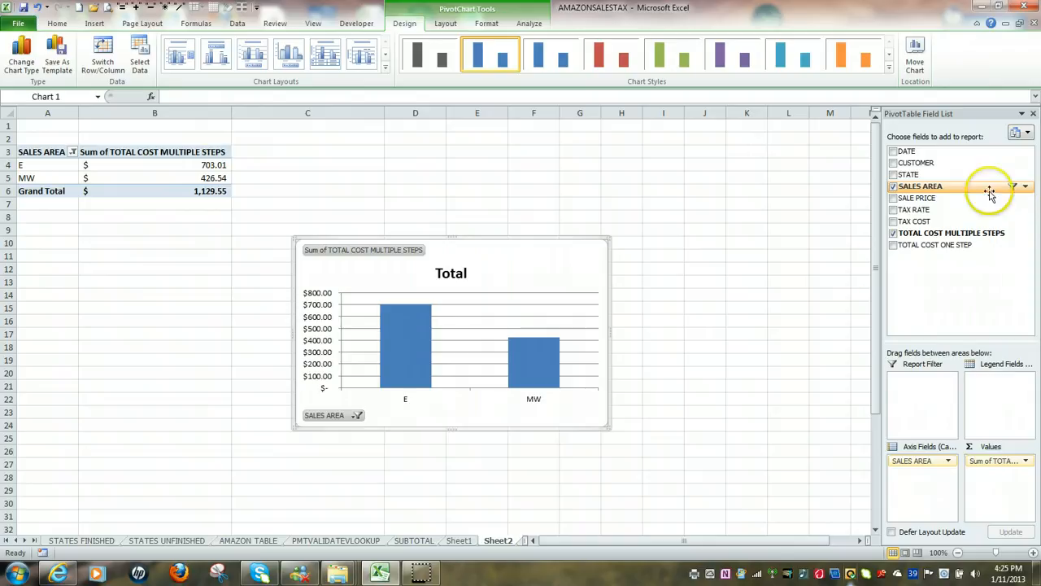
Clear the filter from the chart's SALES AREA field
left_click(357, 415)
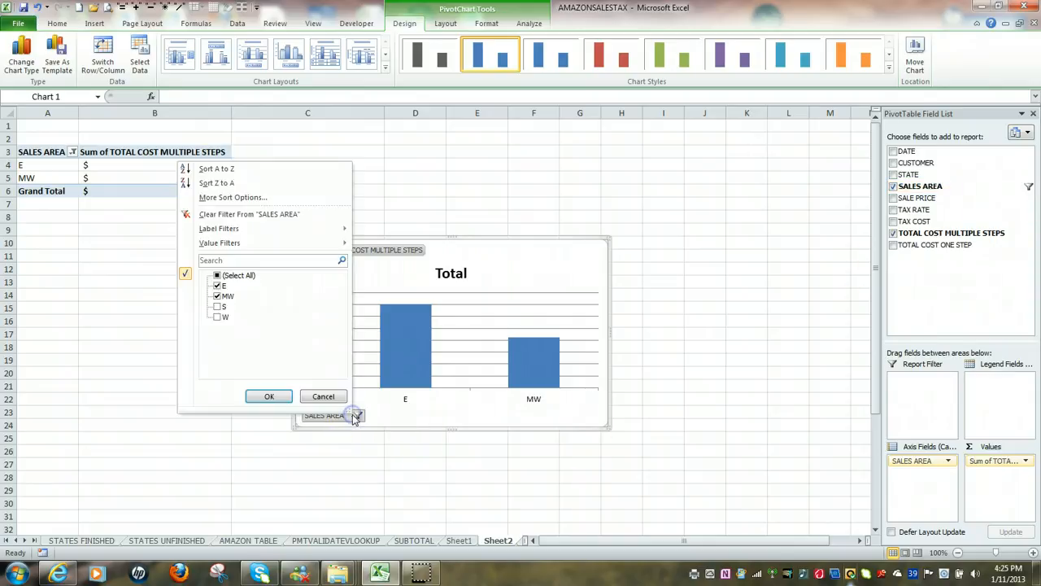
left_click(254, 213)
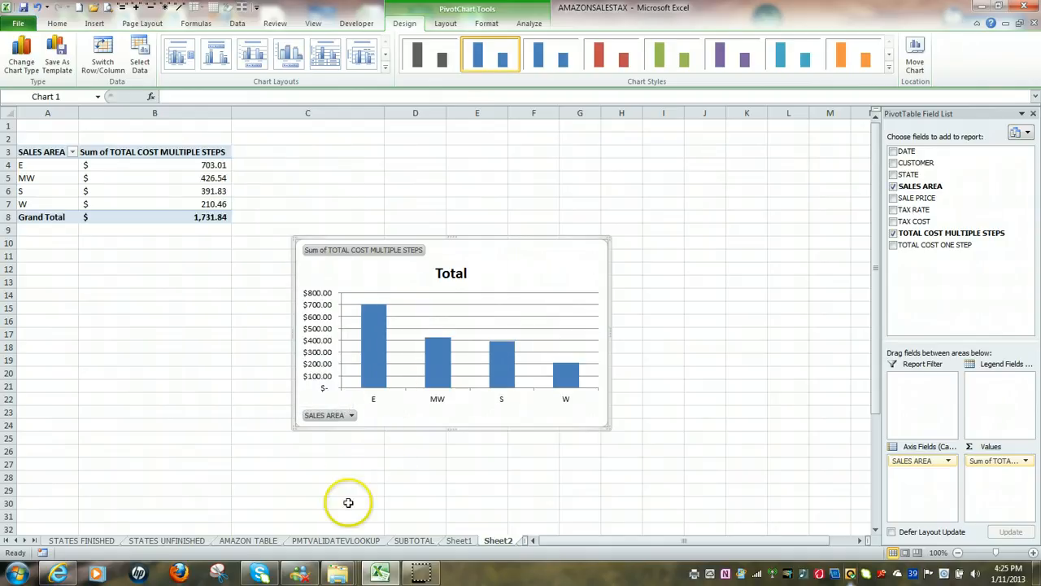
Add STATE beneath SALES AREA in the PivotChart's axis fields and move the chart clear of the widened PivotTable
mouse_move(273, 575)
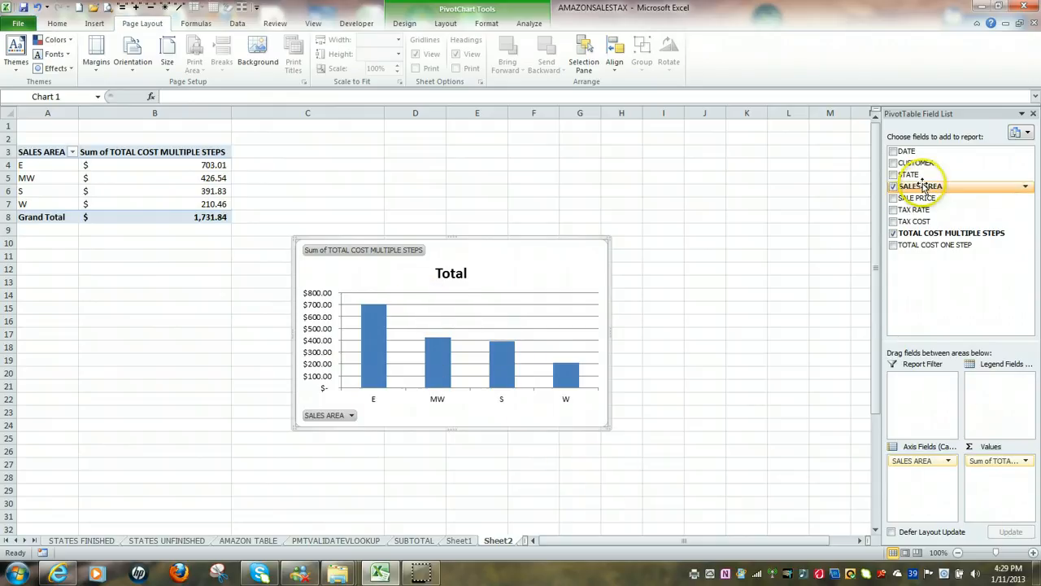
left_click_drag(908, 176, 930, 485)
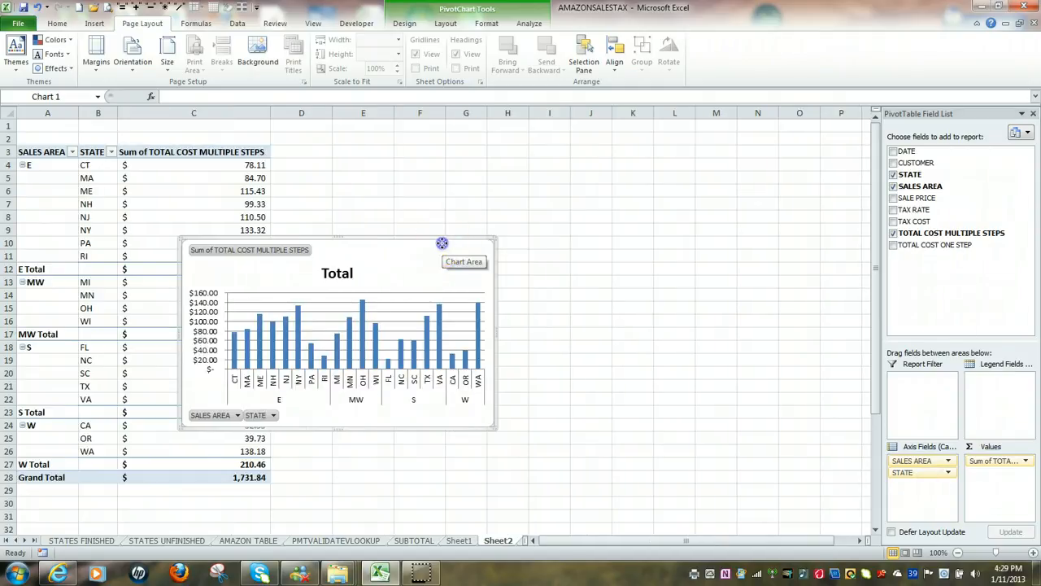
left_click_drag(441, 242, 616, 225)
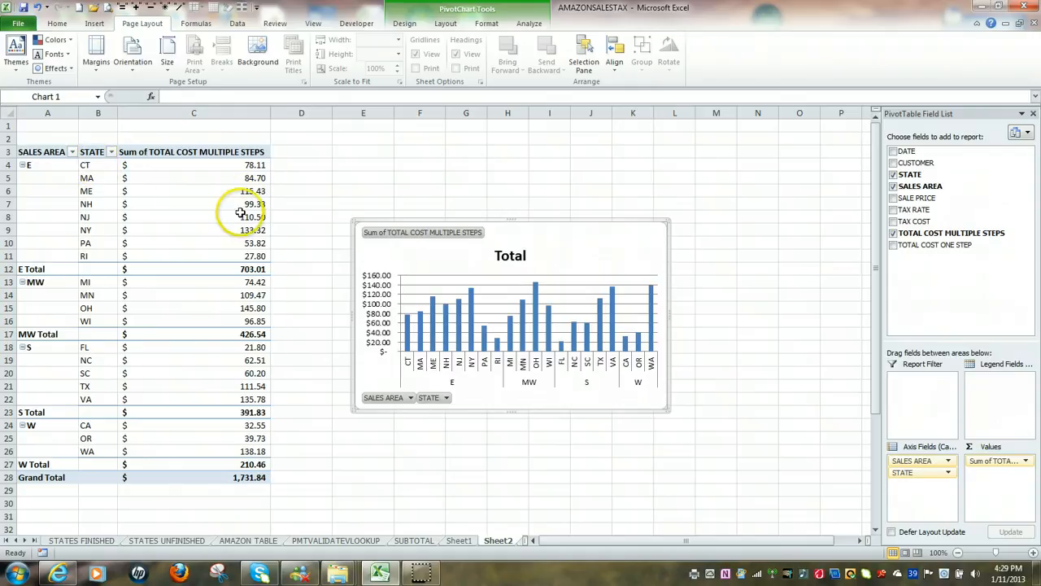
mouse_move(206, 481)
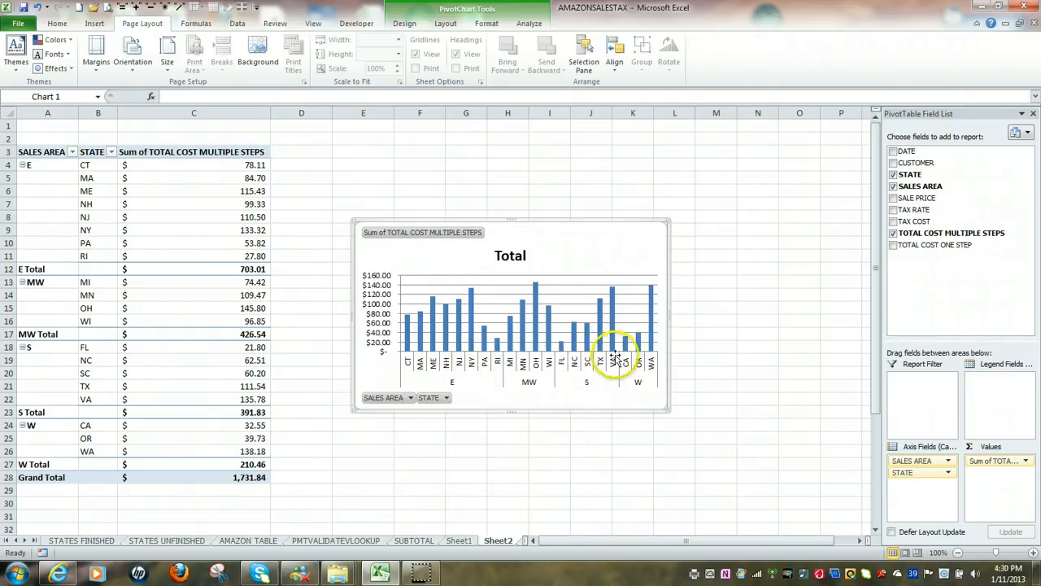
Filter the chart's SALES AREA field to show only E
left_click(411, 398)
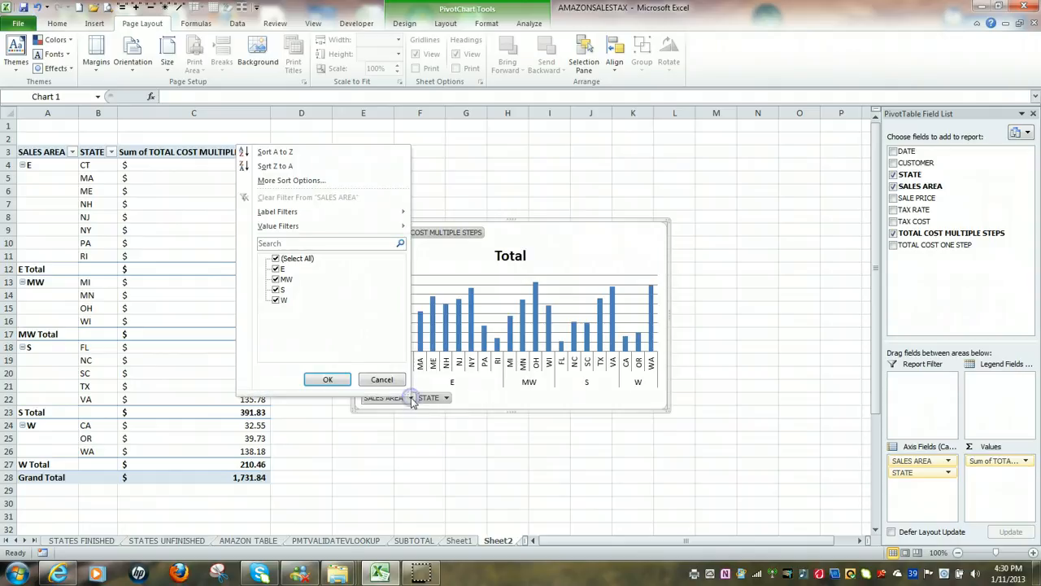
left_click(274, 258)
left_click(276, 269)
left_click(330, 379)
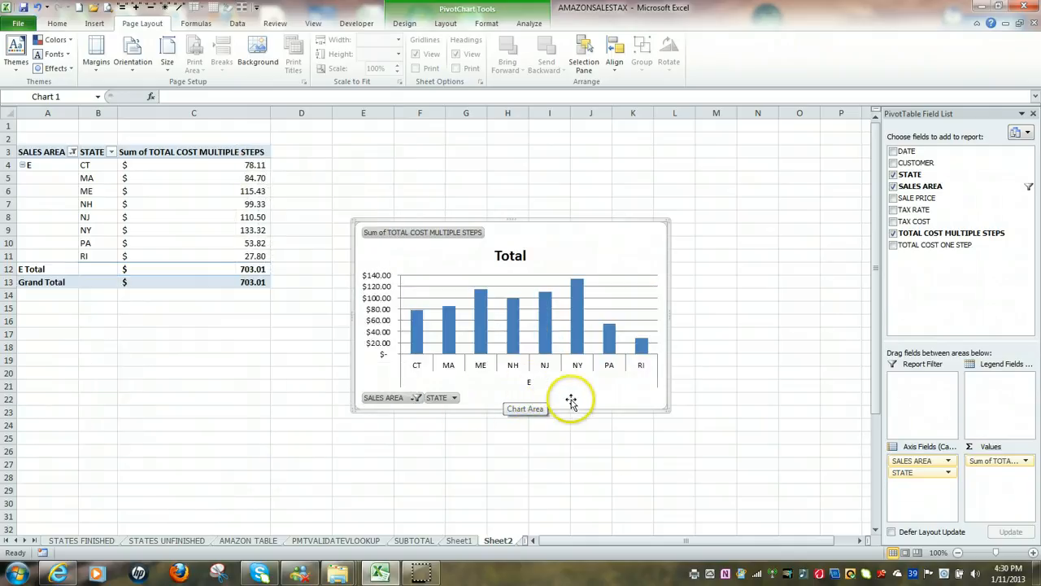
Filter the chart's STATE field to show only MA and ME
left_click(454, 399)
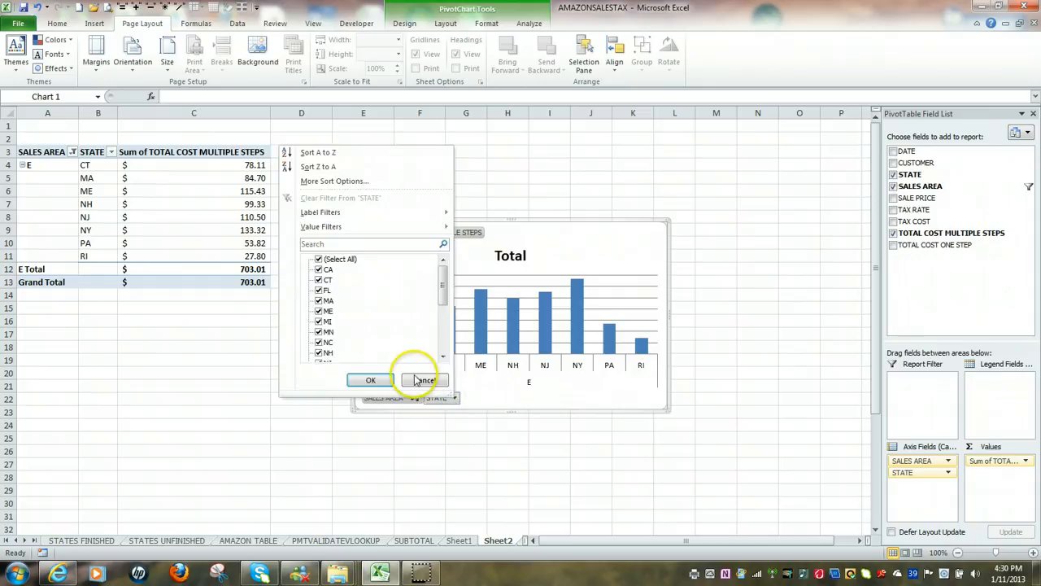
left_click(318, 259)
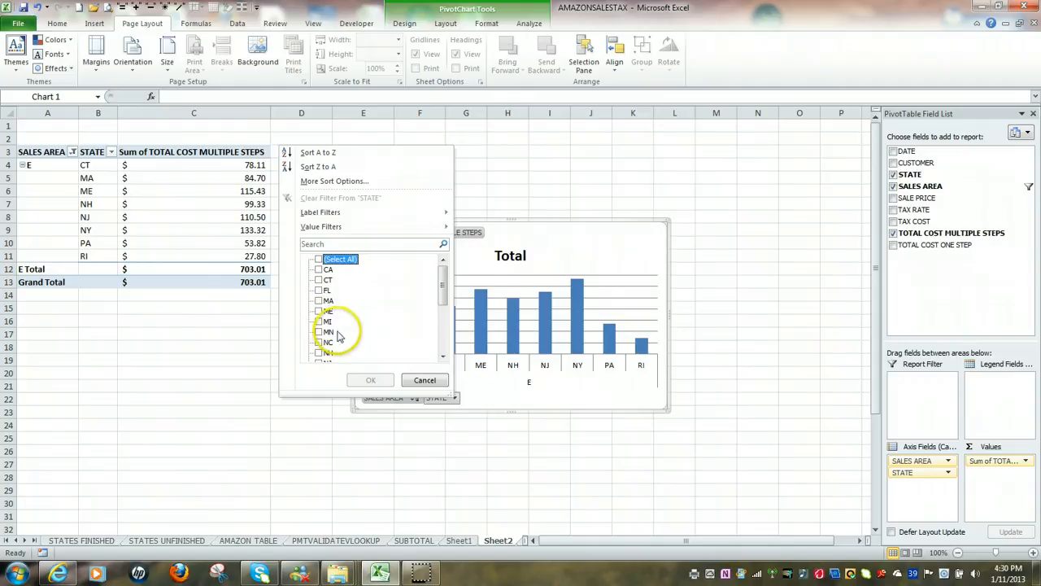
left_click(316, 299)
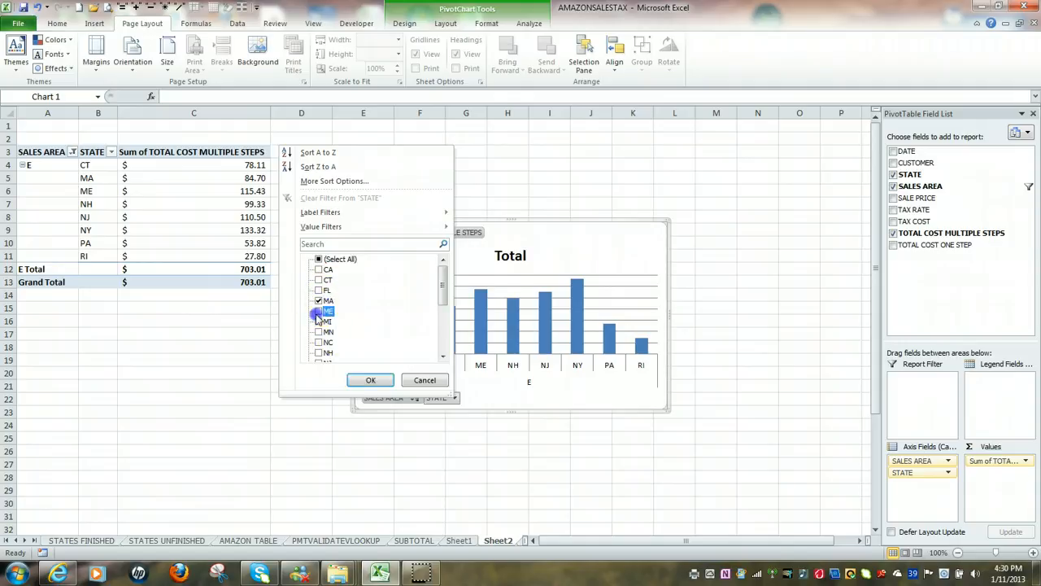
left_click(318, 316)
left_click(381, 380)
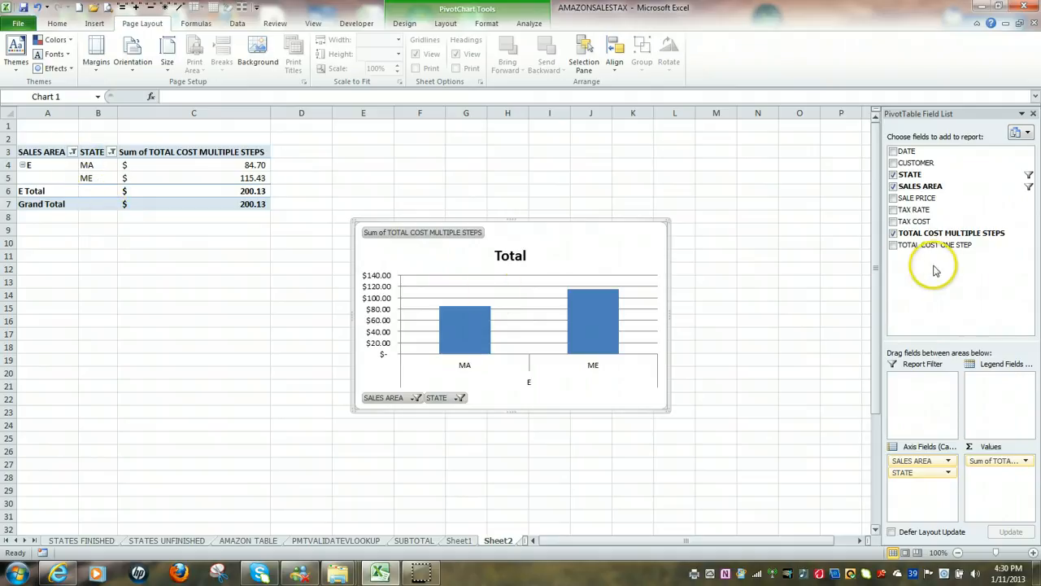
Clear the filters from both the STATE and SALES AREA fields
left_click(1028, 176)
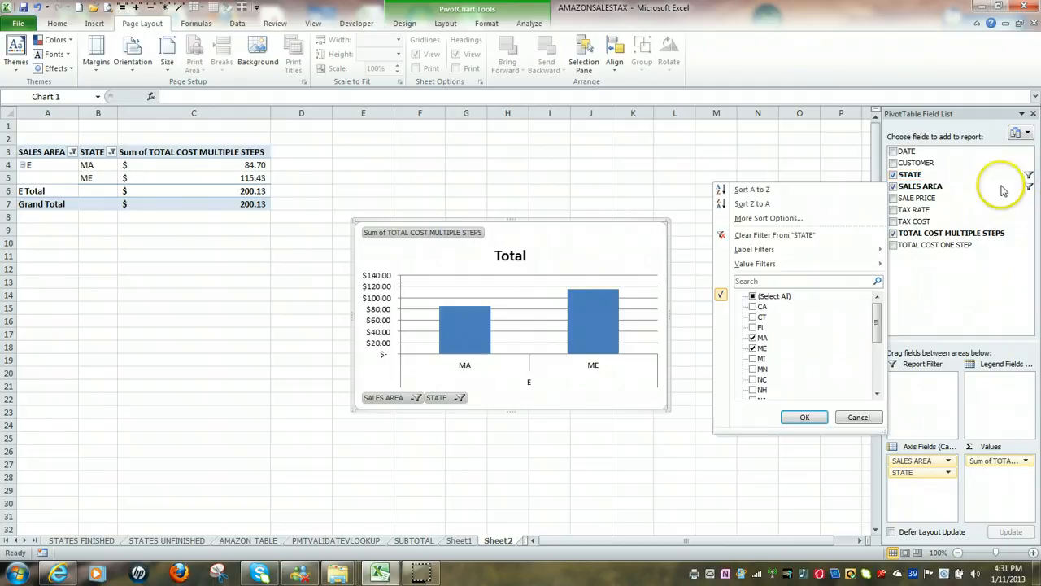
left_click(785, 235)
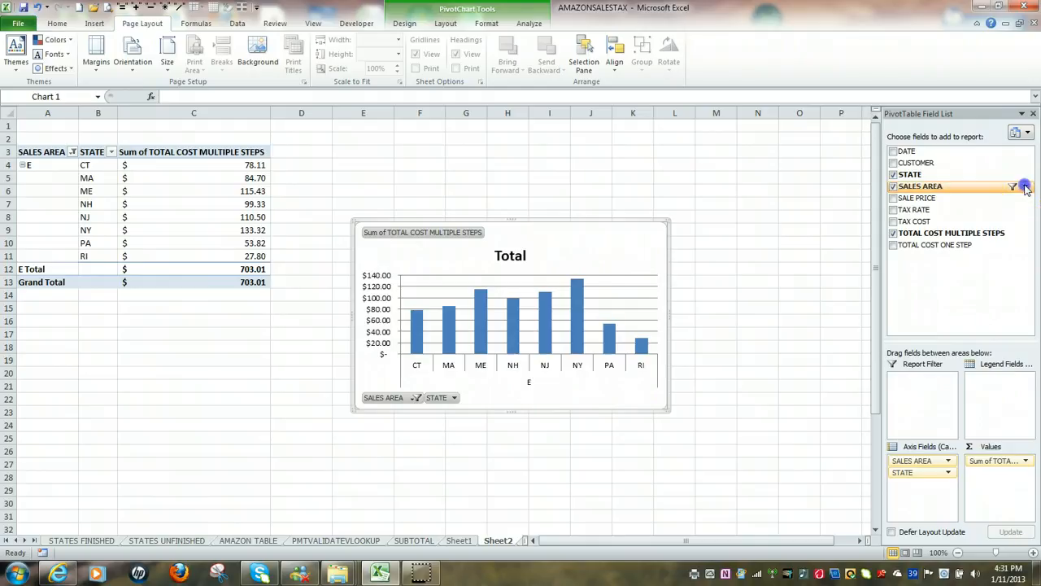
left_click(1026, 188)
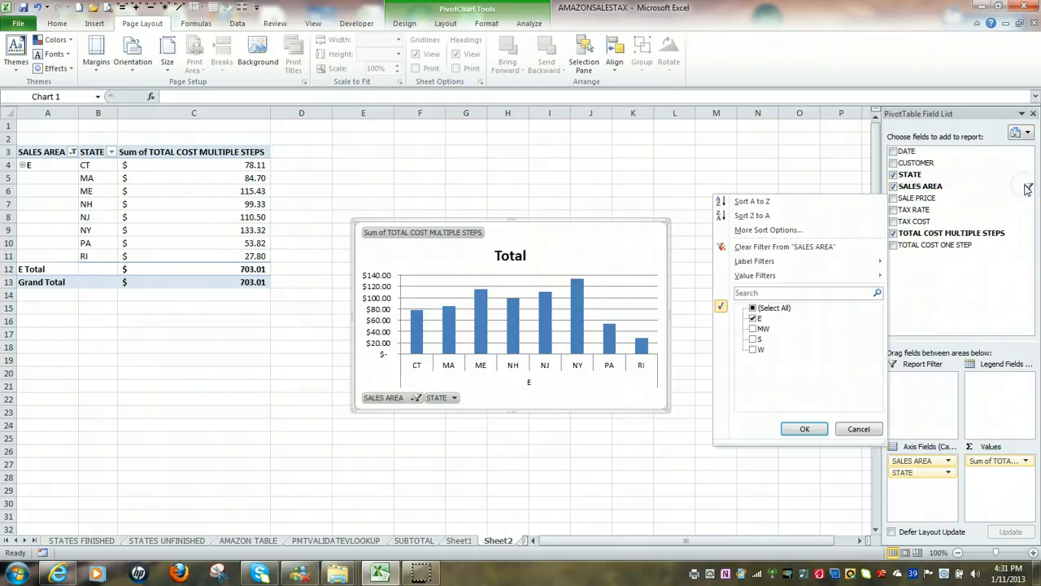
left_click(788, 249)
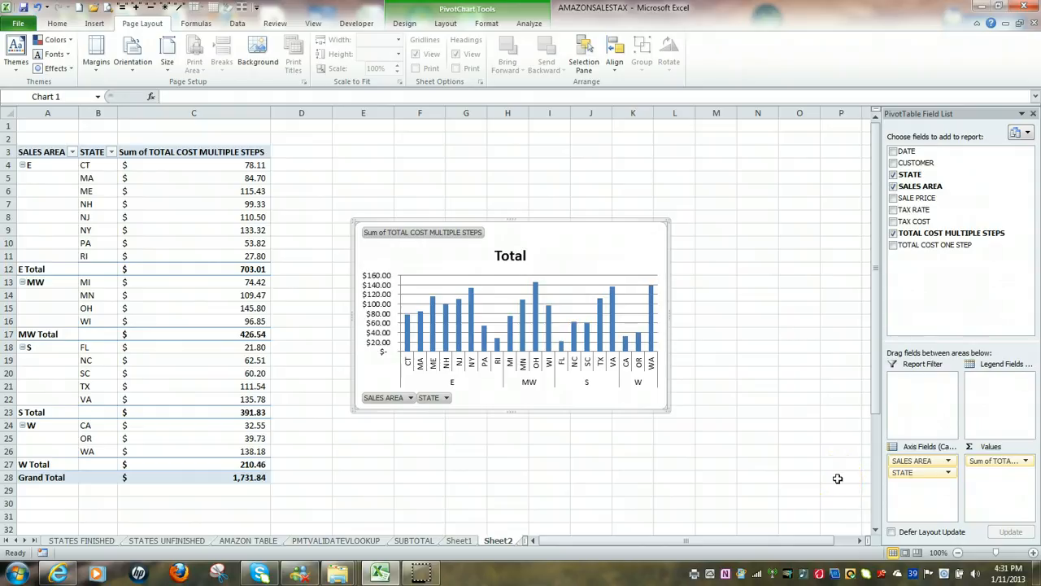
Replace STATE and SALES AREA with DATE as the only axis field of the PivotChart
left_click(912, 474)
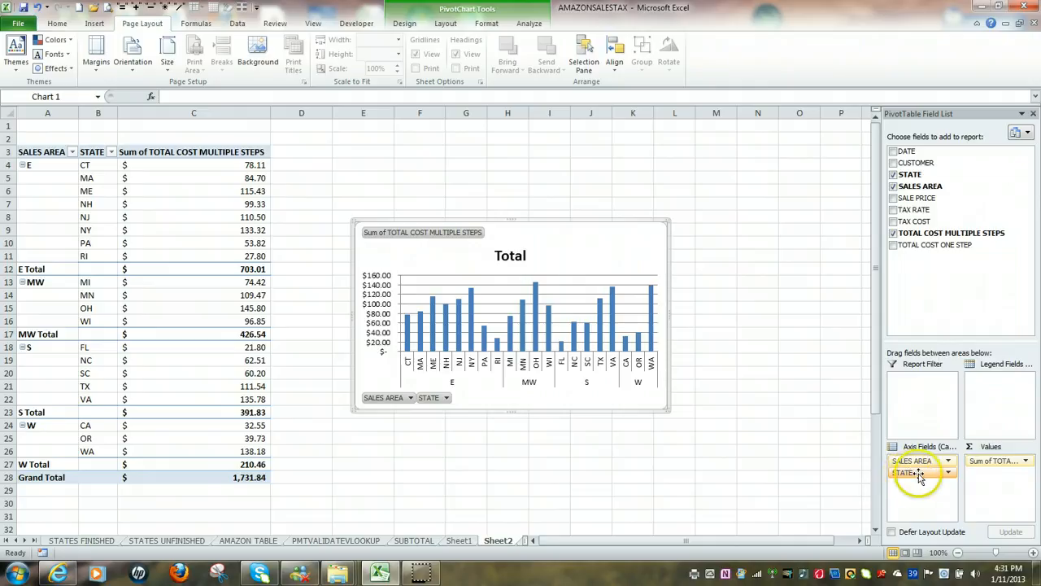
left_click_drag(918, 476, 797, 484)
left_click(917, 462)
left_click_drag(917, 462, 777, 482)
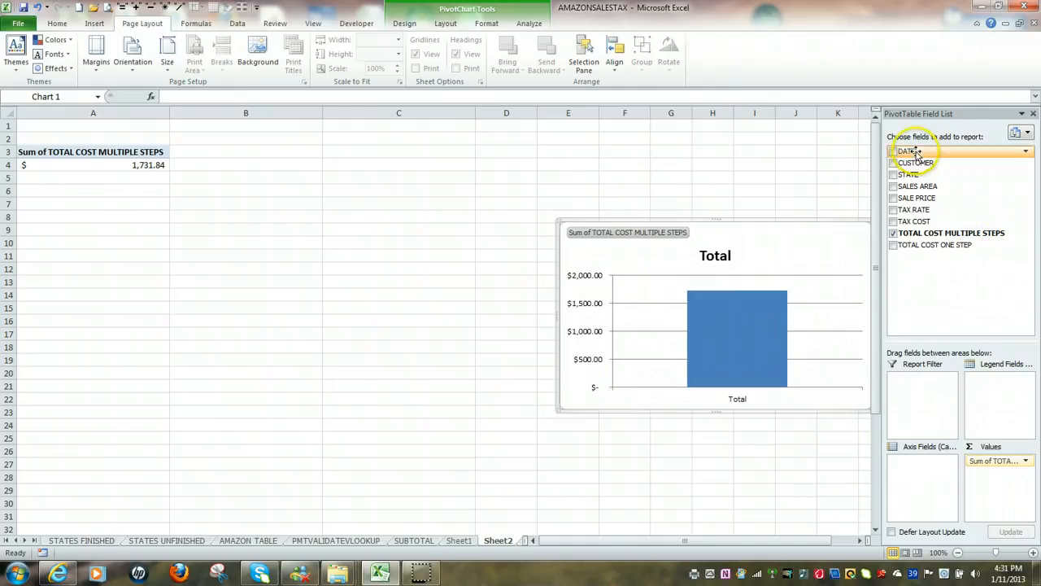
left_click_drag(916, 153, 905, 468)
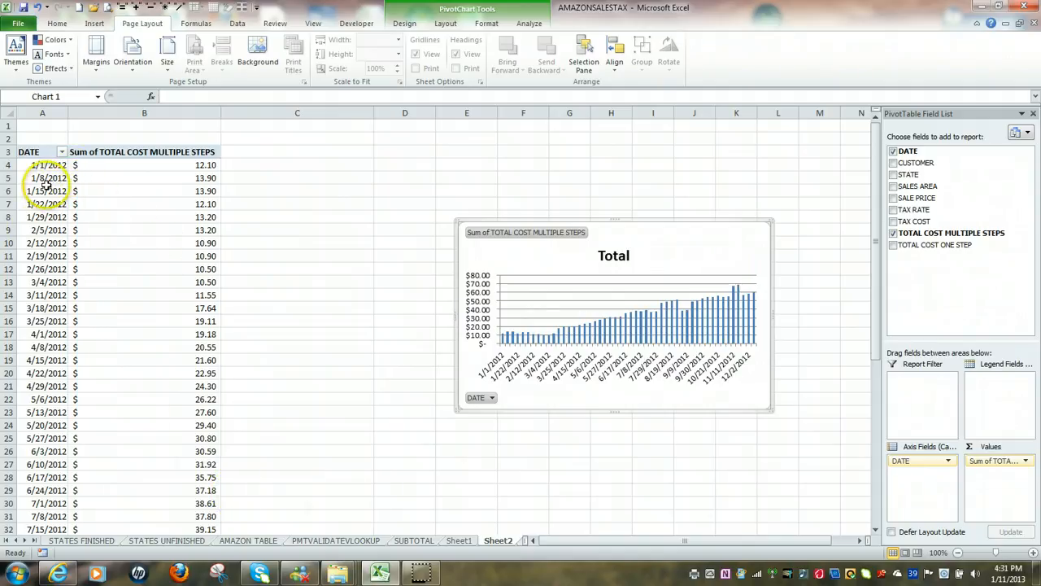
Examine the date rows down to the grand total and the date filter options offered for the chart's DATE field
left_click(120, 320)
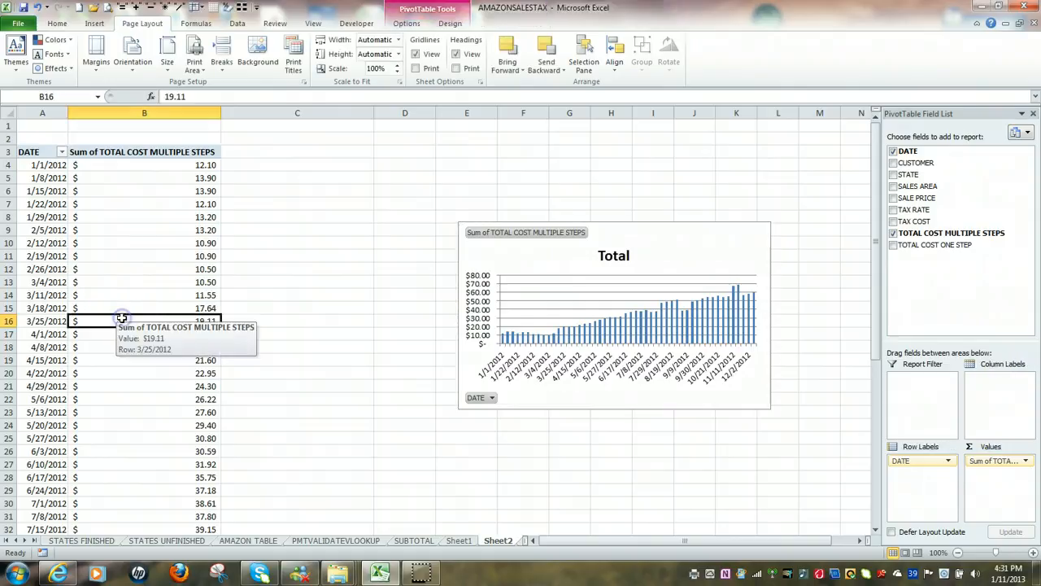
scroll(124, 317, "down", 5)
scroll(129, 316, "down", 4)
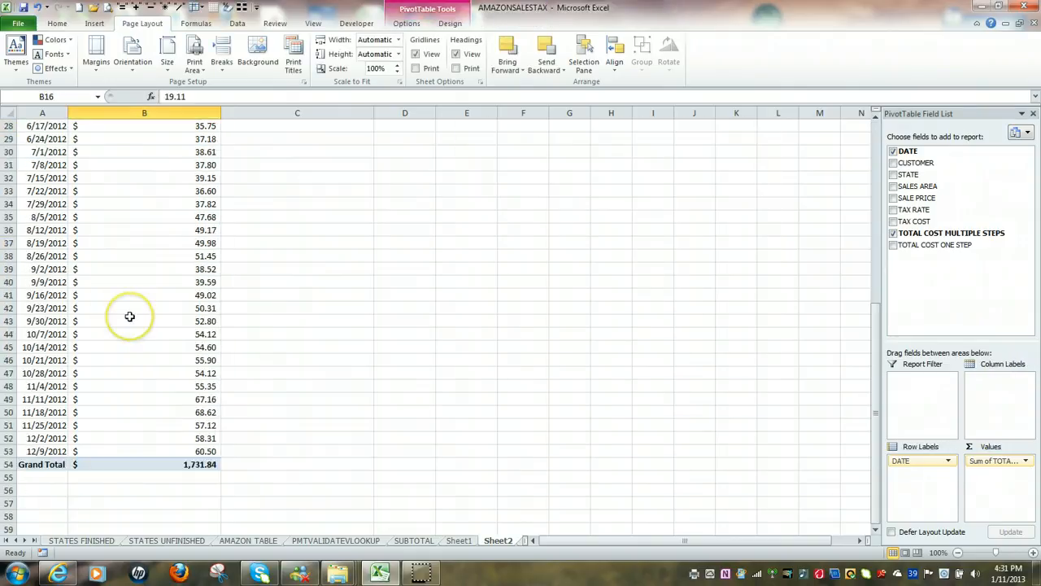
scroll(135, 316, "up", 9)
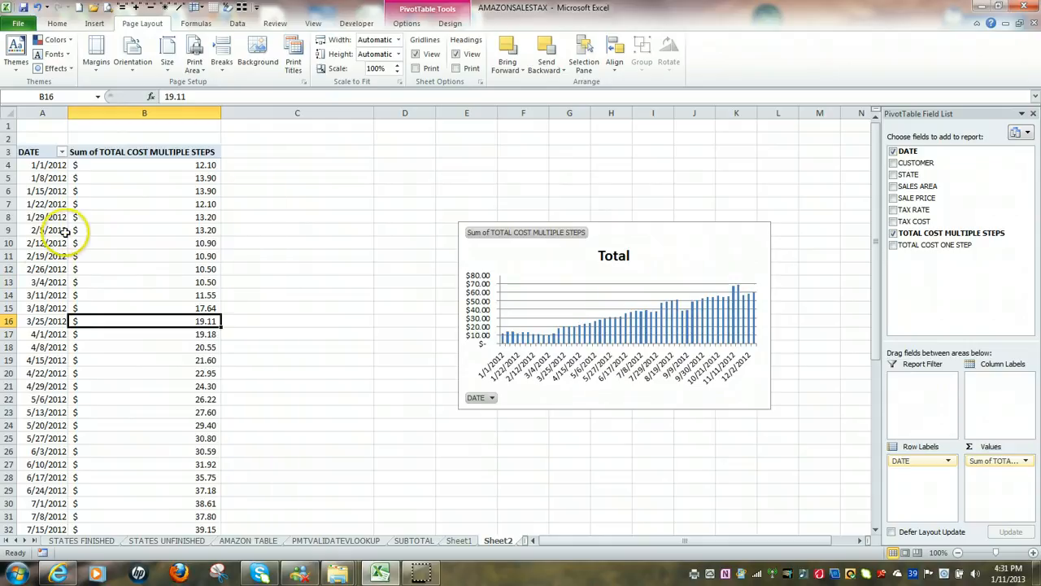
mouse_move(107, 324)
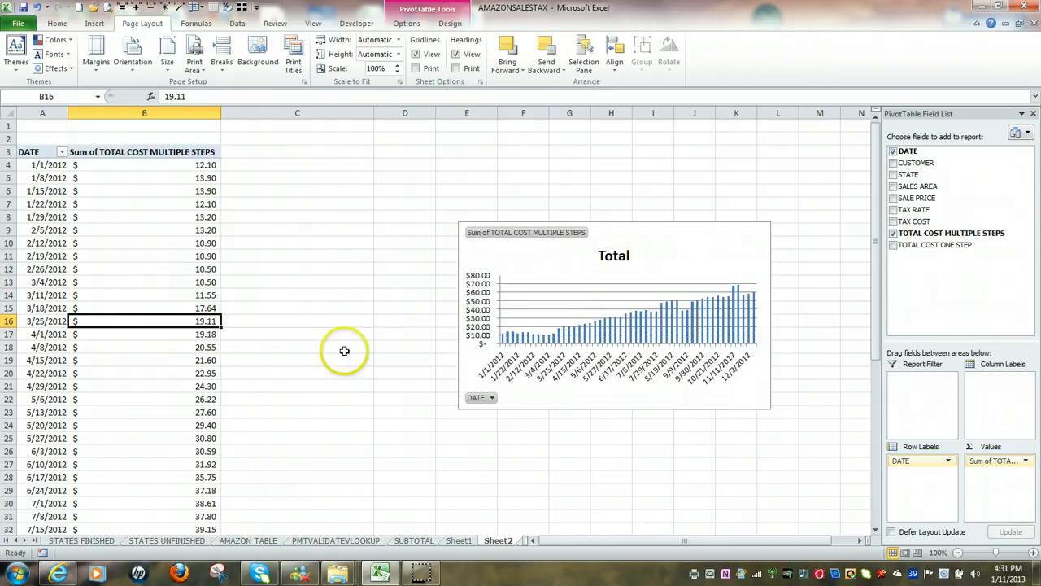
left_click(491, 399)
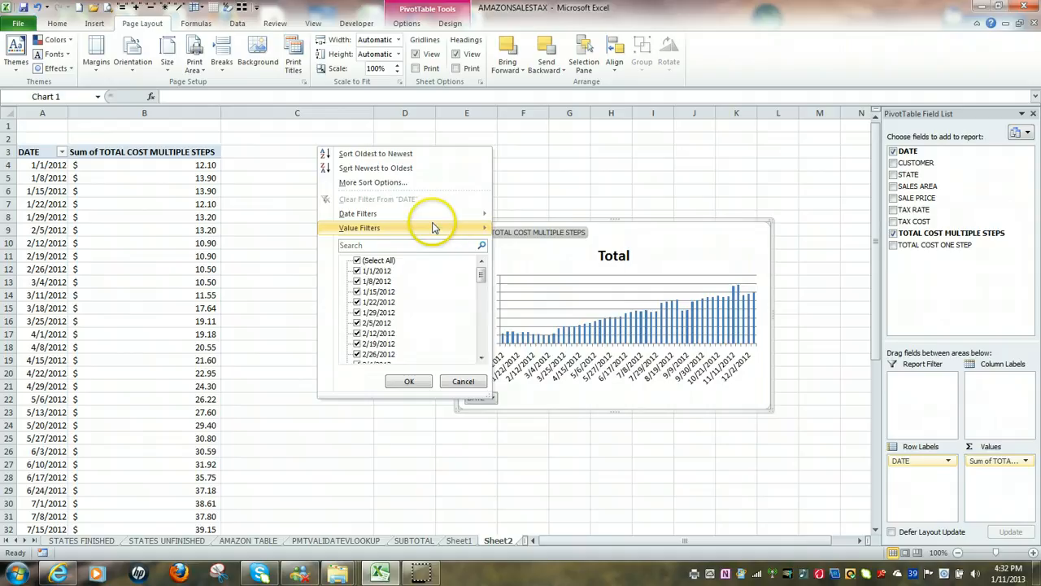
mouse_move(425, 215)
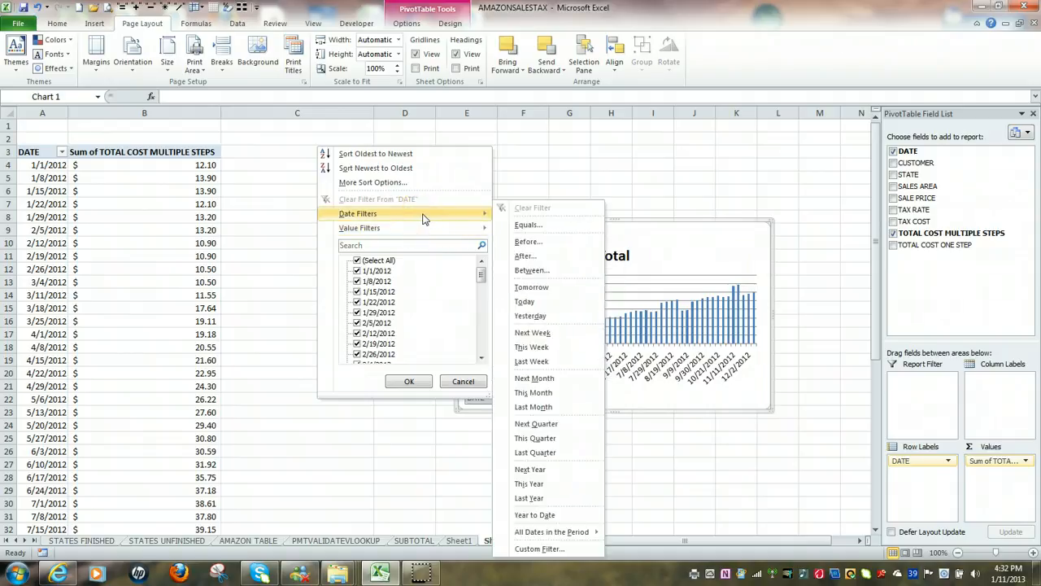
left_click(464, 382)
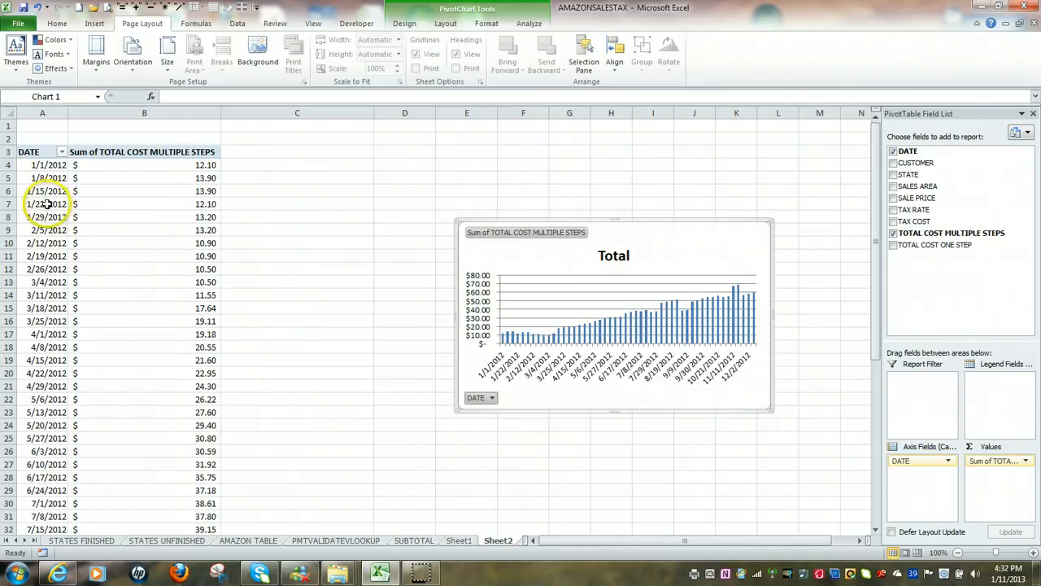
Group the PivotTable's dates by Months and Years
left_click(49, 204)
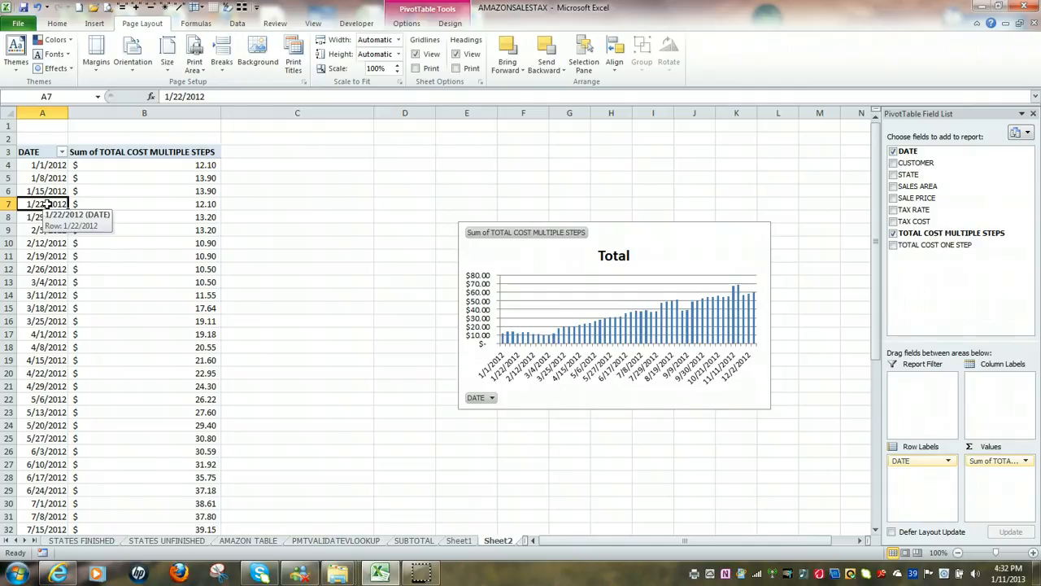
right_click(48, 205)
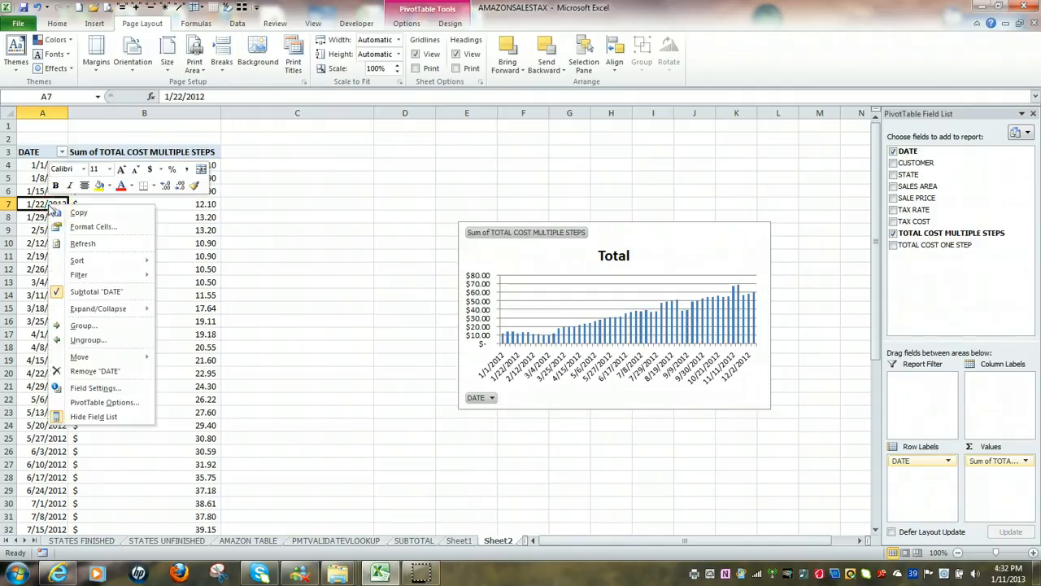
left_click(82, 327)
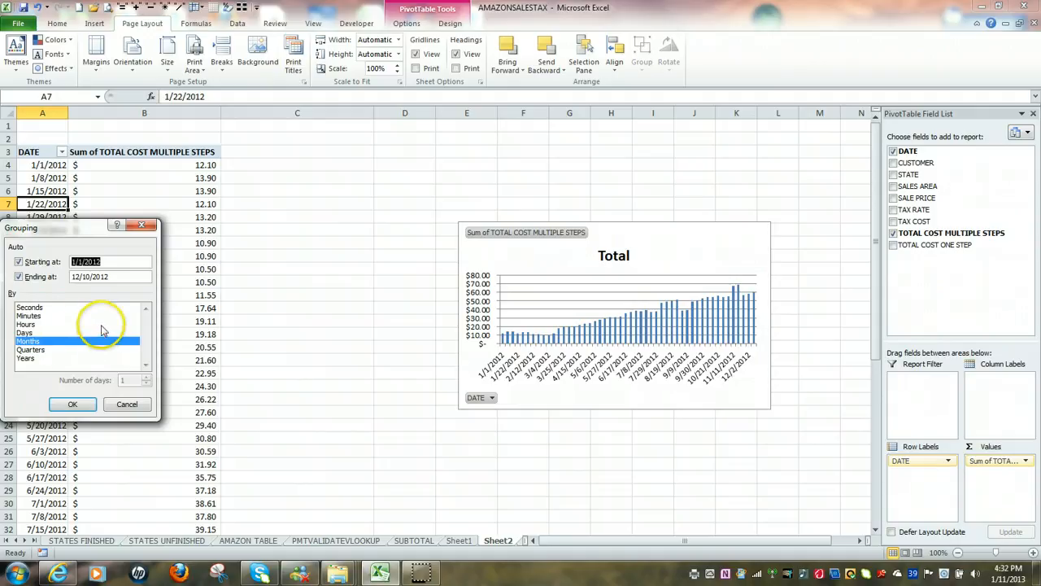
left_click(28, 361)
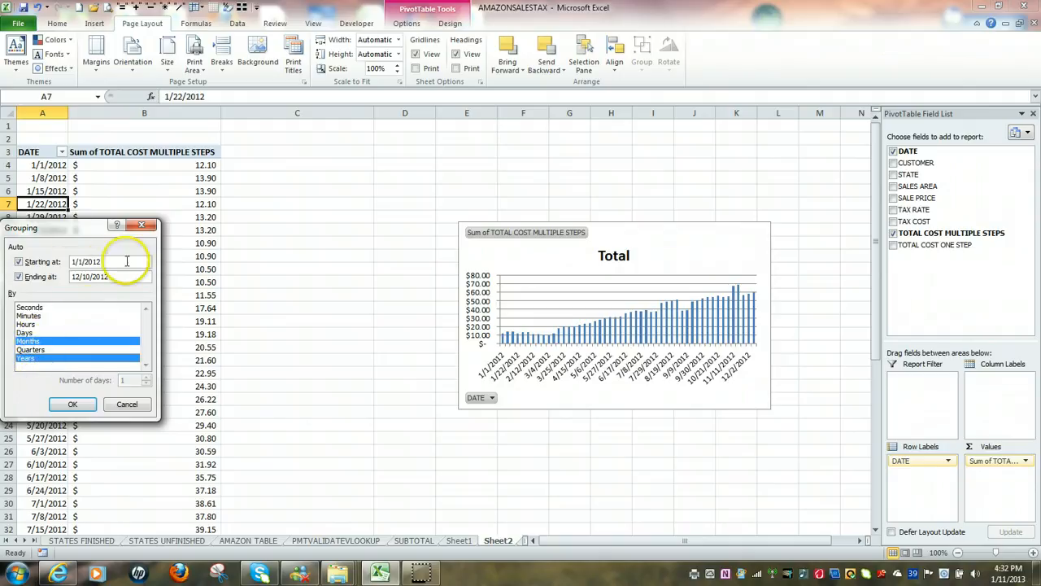
left_click(73, 405)
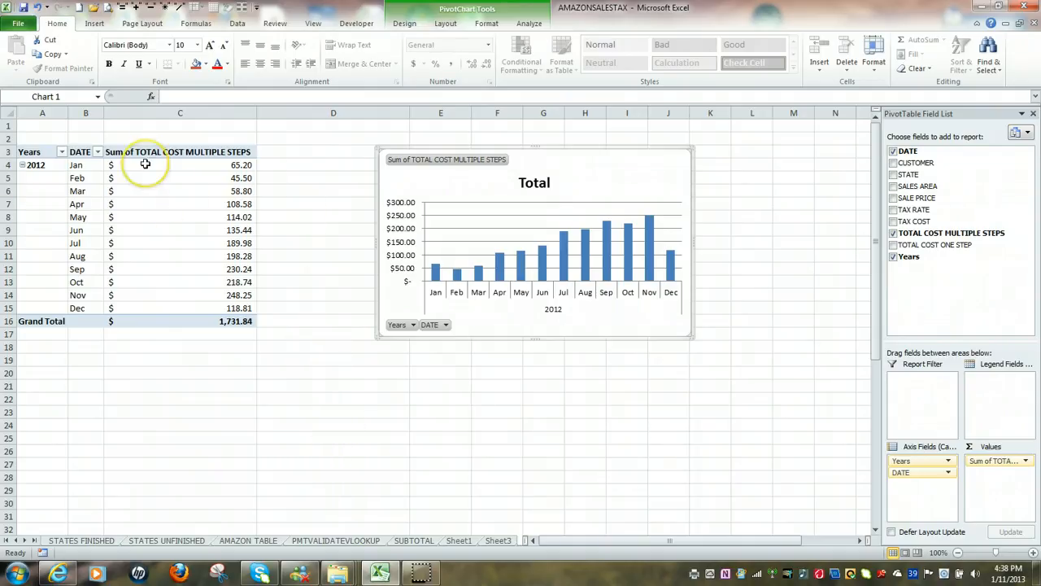
Extract the records behind the January 2012 total to a new sheet with the DATE column autofitted, and select the TOTAL COST ONE STEP values
mouse_move(145, 164)
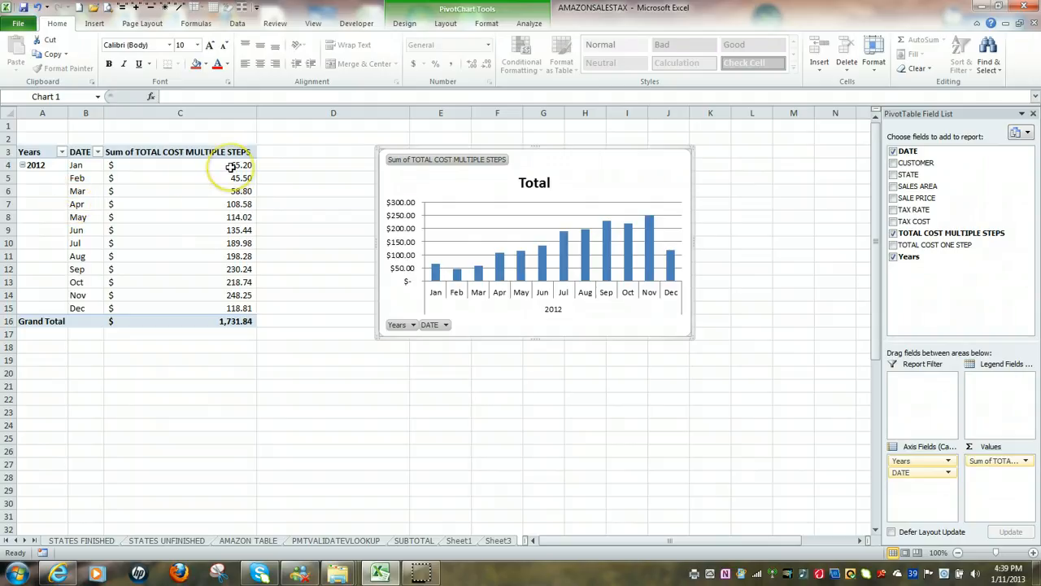
mouse_move(231, 167)
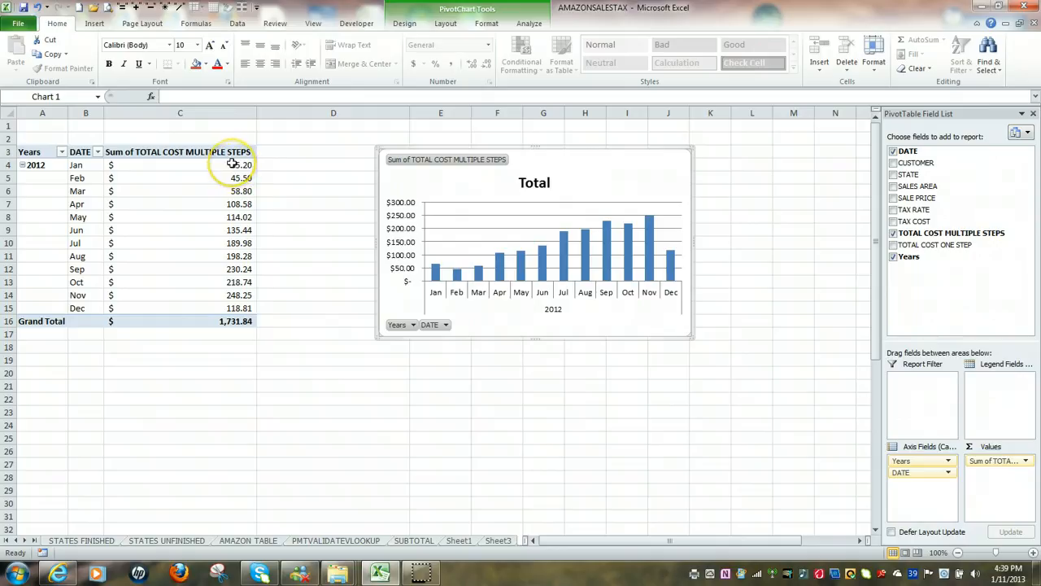
left_click(232, 164)
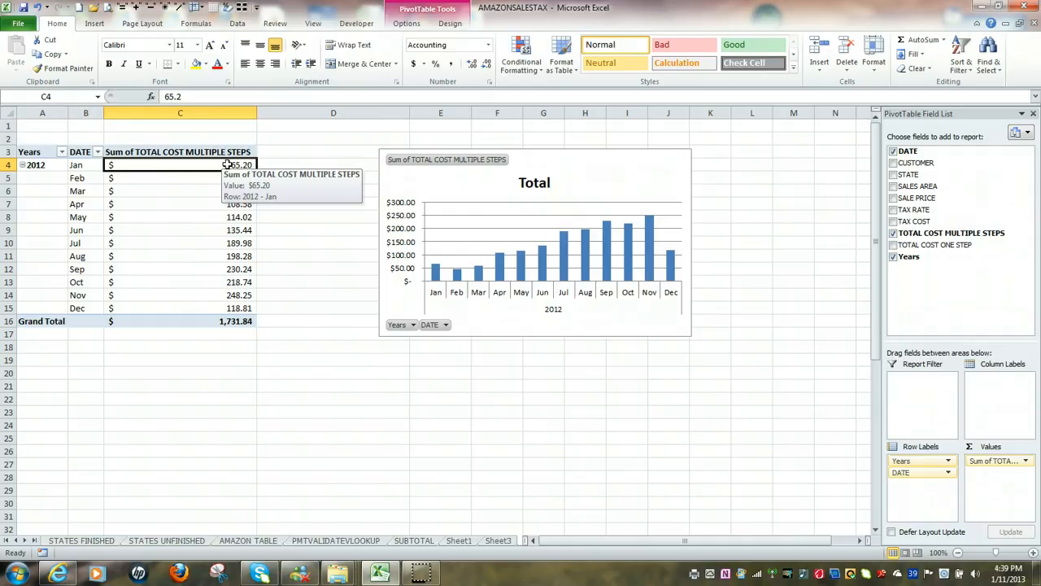
double_click(228, 164)
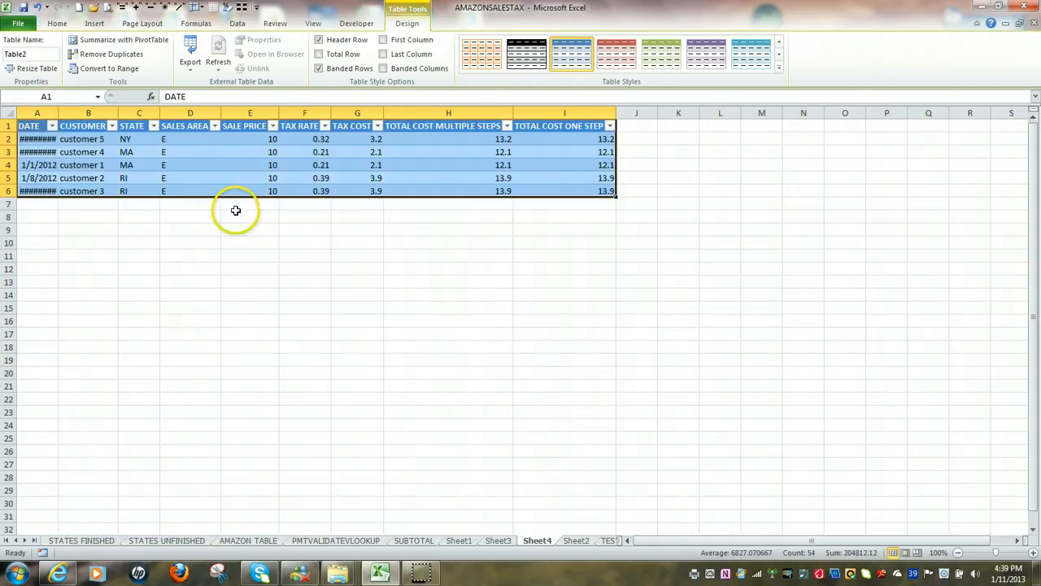
double_click(61, 109)
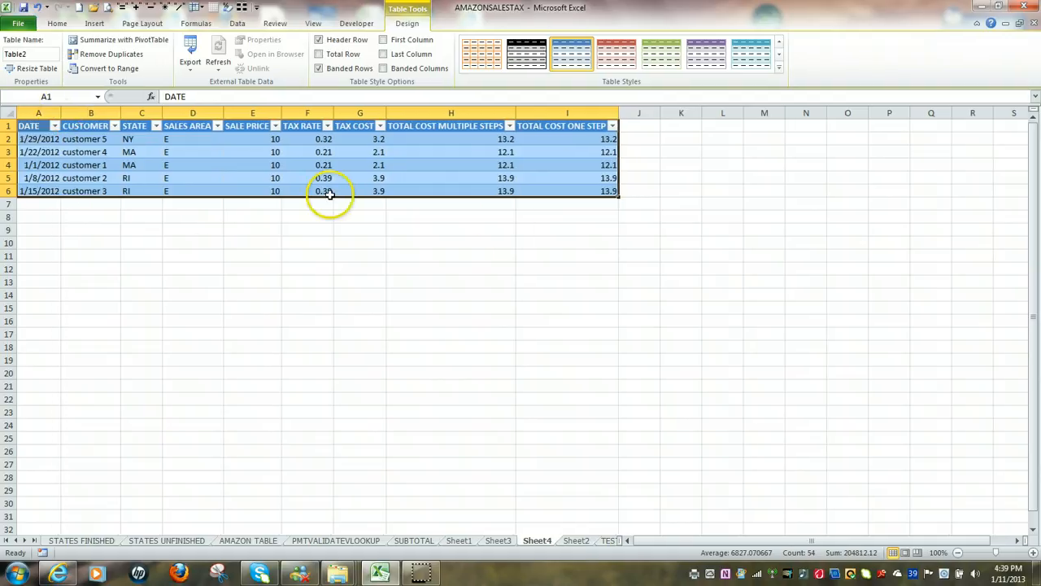
left_click_drag(574, 139, 586, 190)
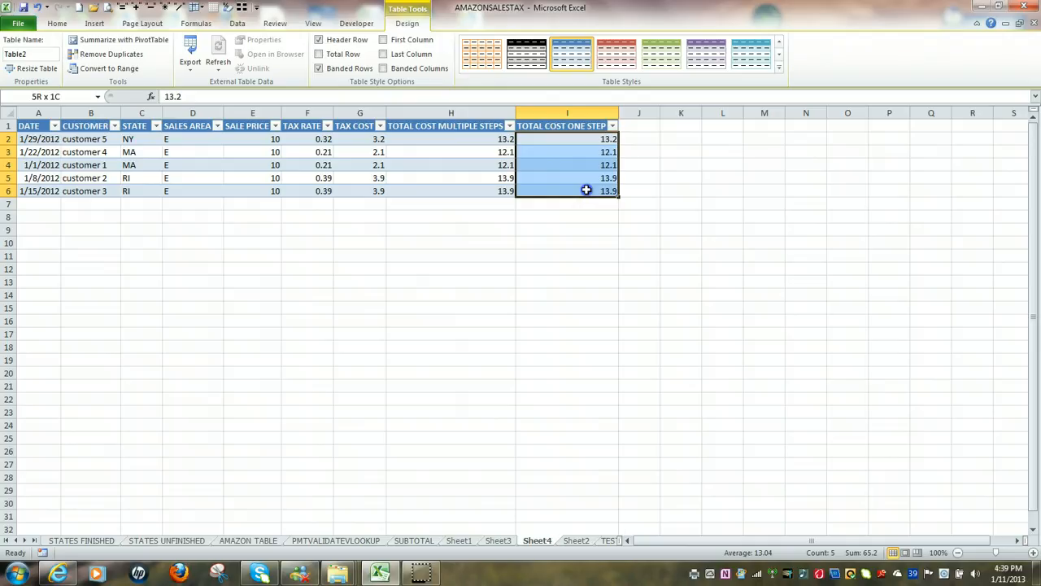
Return to the PivotTable on Sheet2 and add SALES AREA as the outermost row label, above Years and DATE
left_click_drag(586, 190, 585, 189)
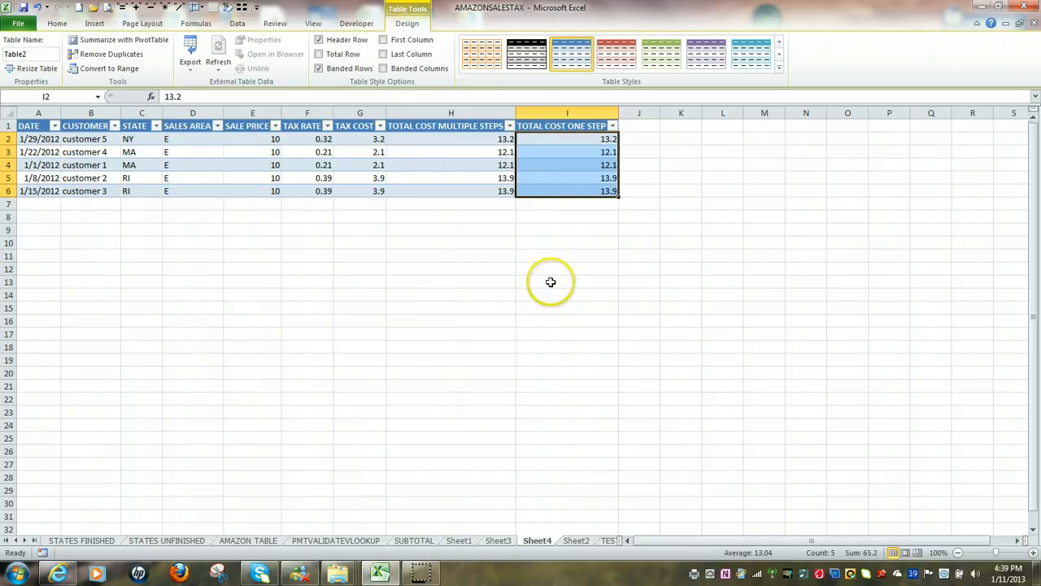
left_click(499, 542)
left_click(461, 541)
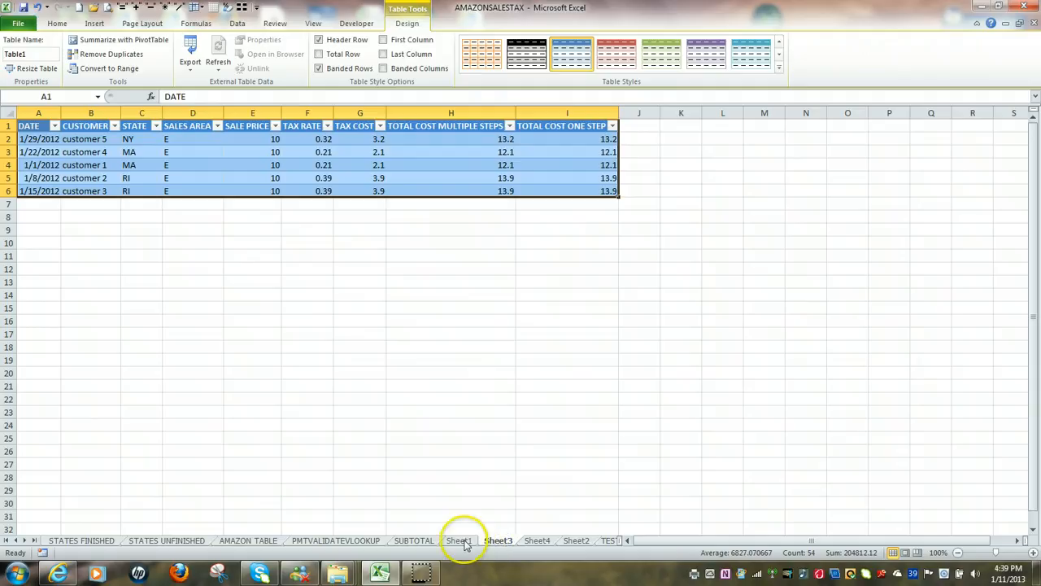
left_click(576, 541)
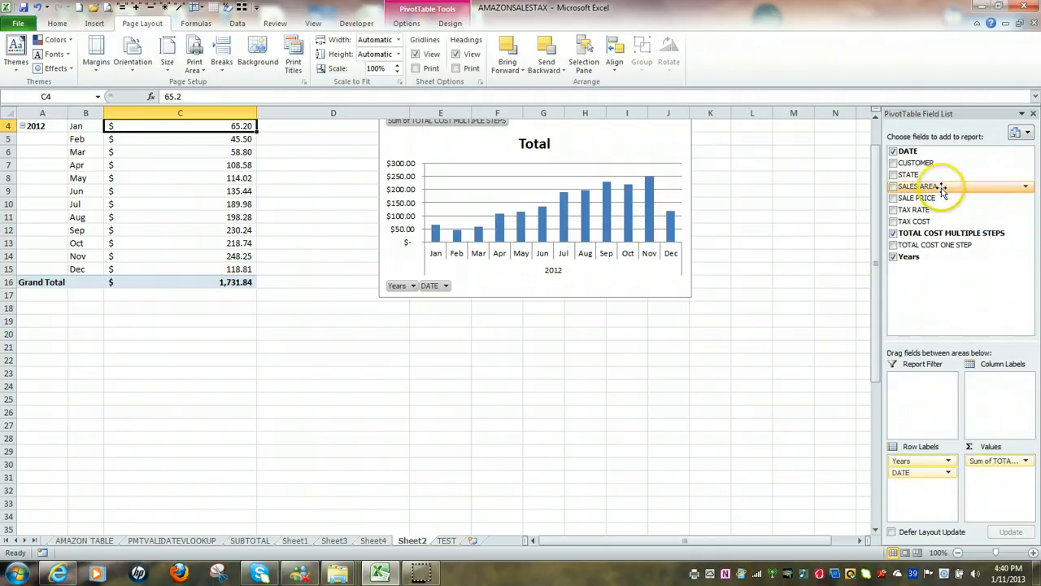
left_click_drag(941, 188, 920, 488)
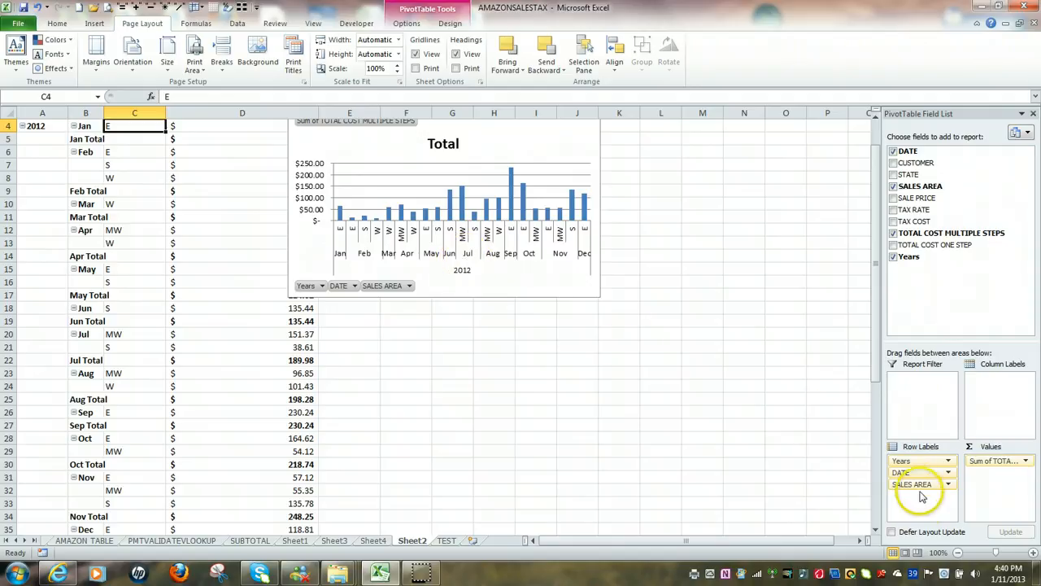
left_click_drag(920, 486, 914, 462)
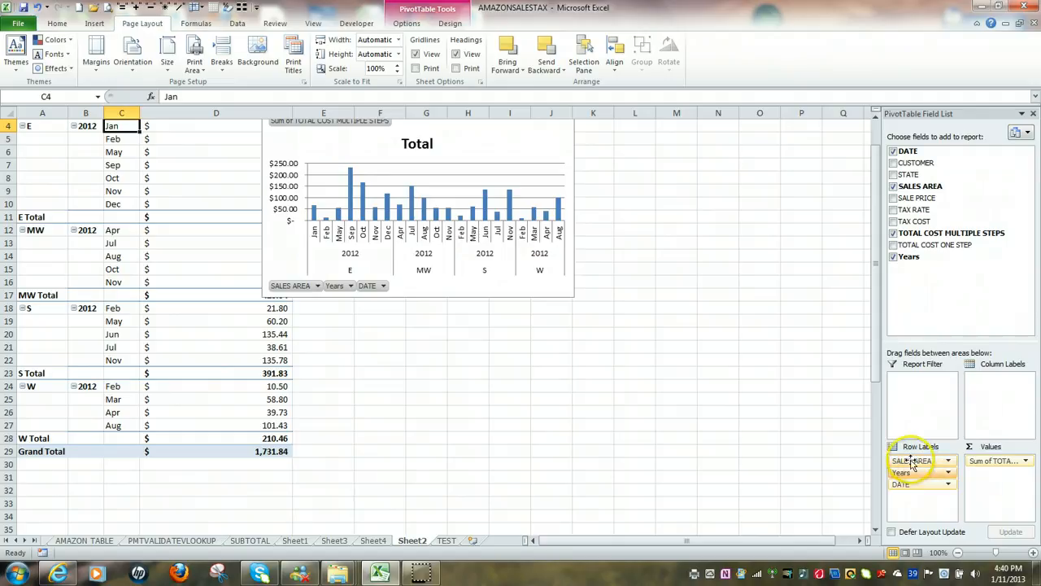
Move the PivotChart clear of the PivotTable so that it no longer covers the totals column
left_click(543, 142)
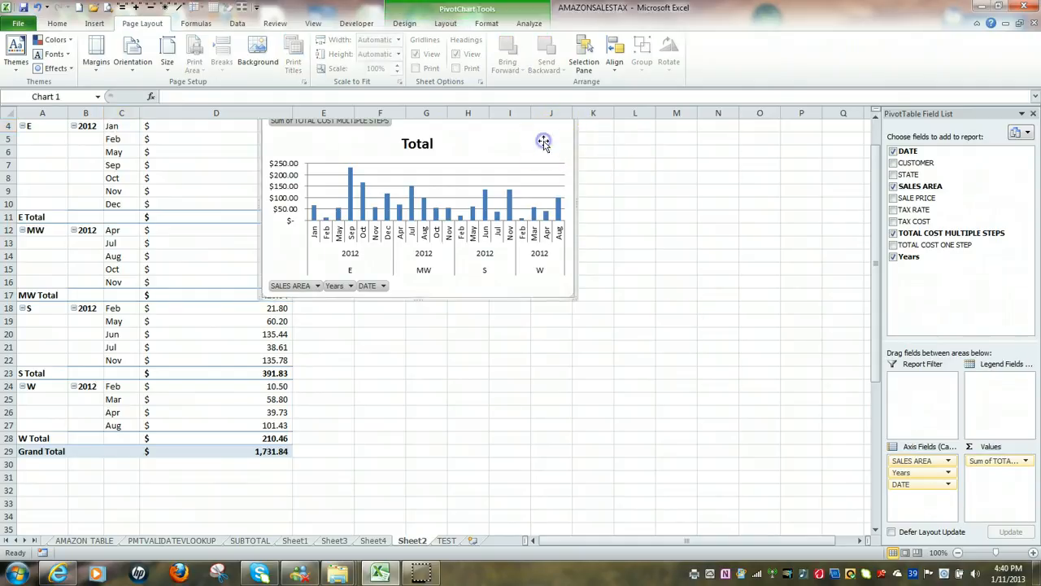
left_click_drag(558, 144, 720, 175)
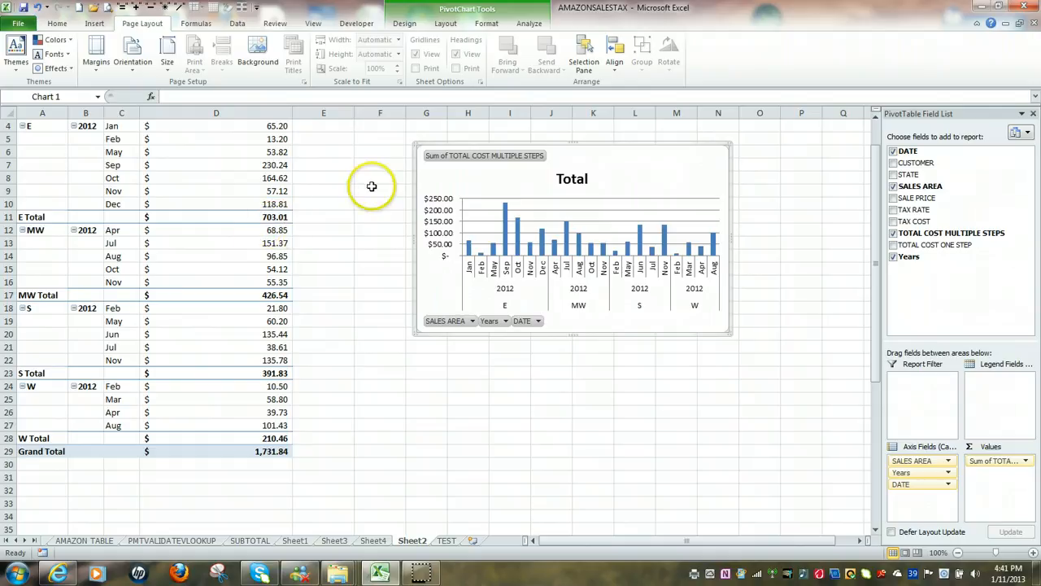
scroll(374, 183, "up", 1)
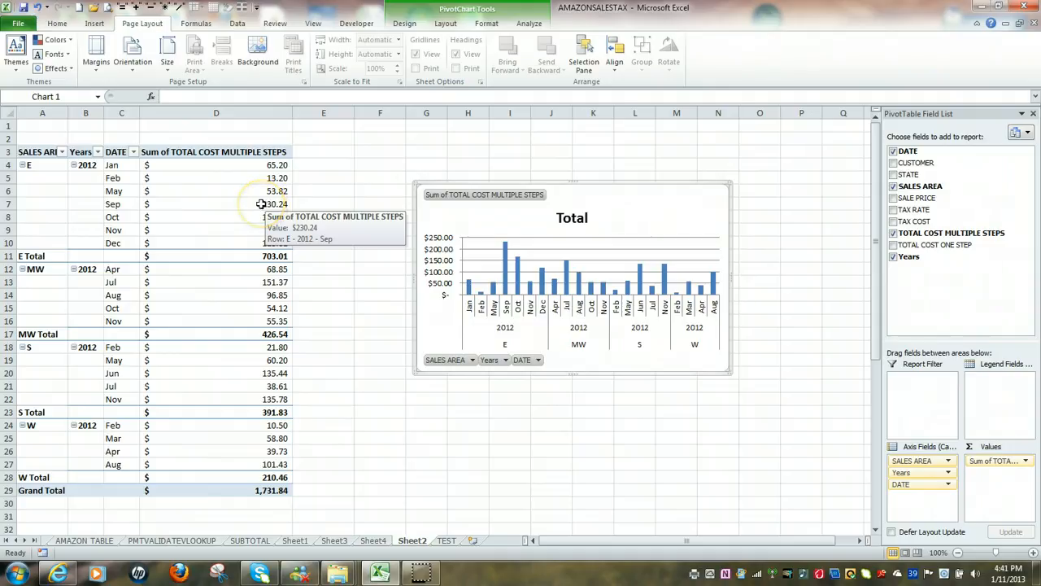
Extract the records behind sales area E's September 2012 total to a new sheet, select their TOTAL COST ONE STEP values, and return to Sheet2
left_click(261, 203)
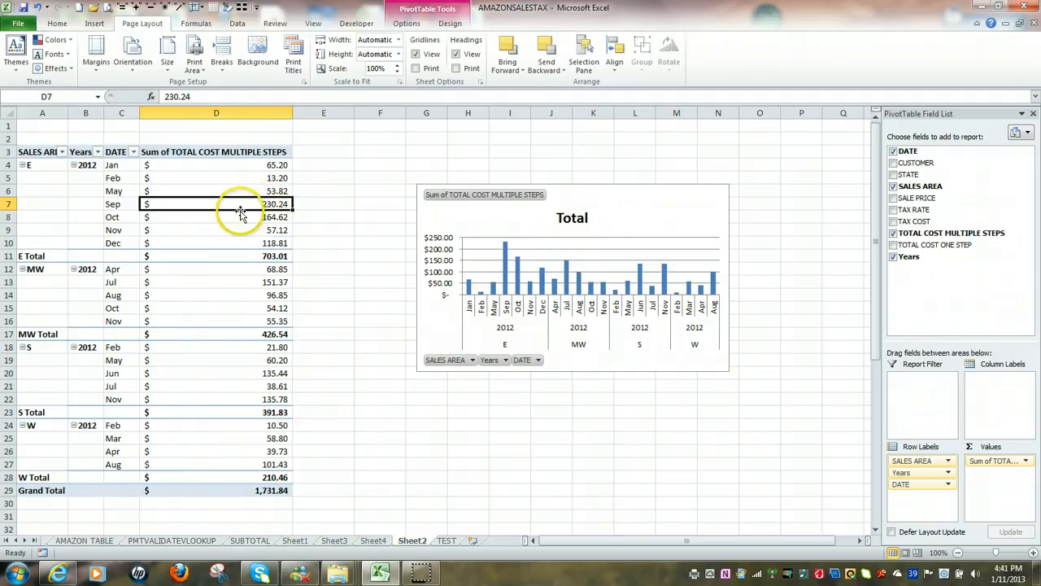
mouse_move(247, 203)
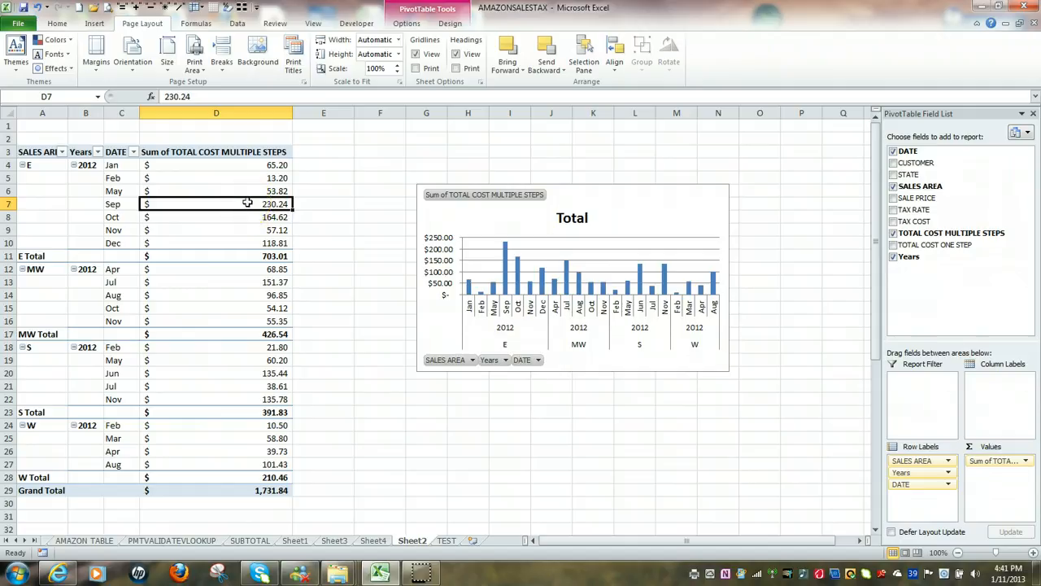
double_click(248, 204)
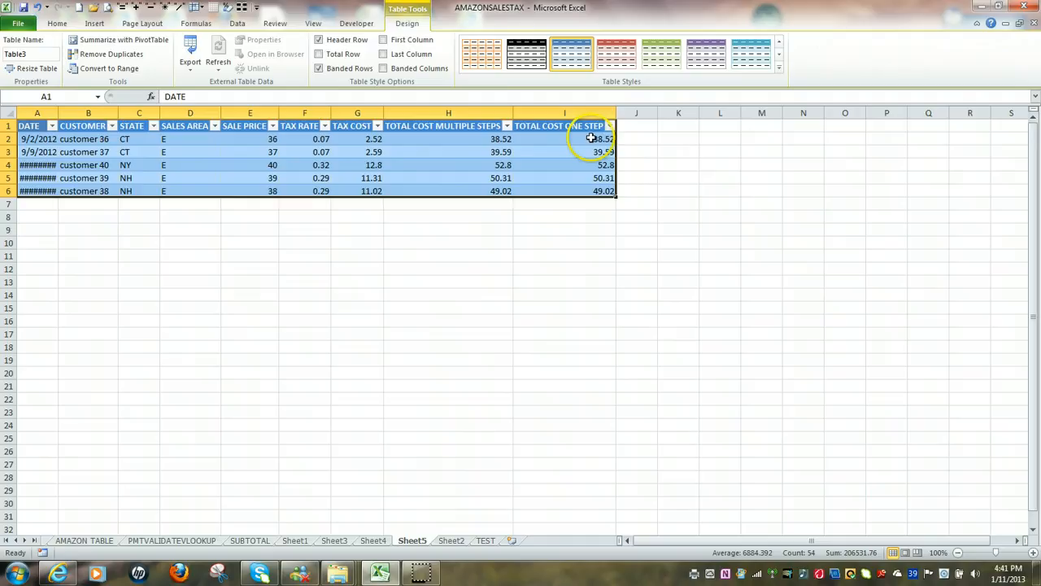
left_click_drag(593, 138, 600, 189)
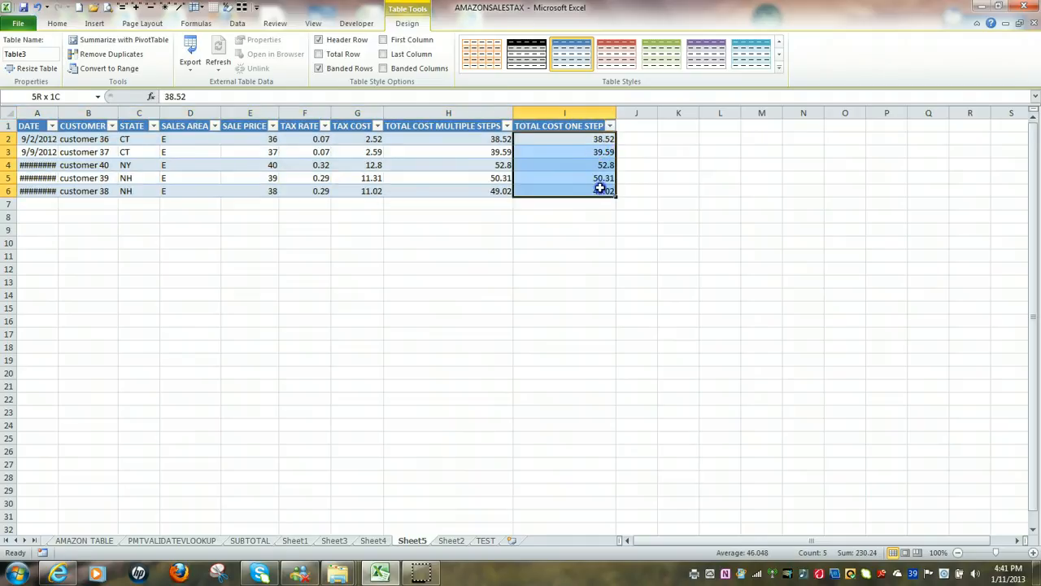
left_click(454, 541)
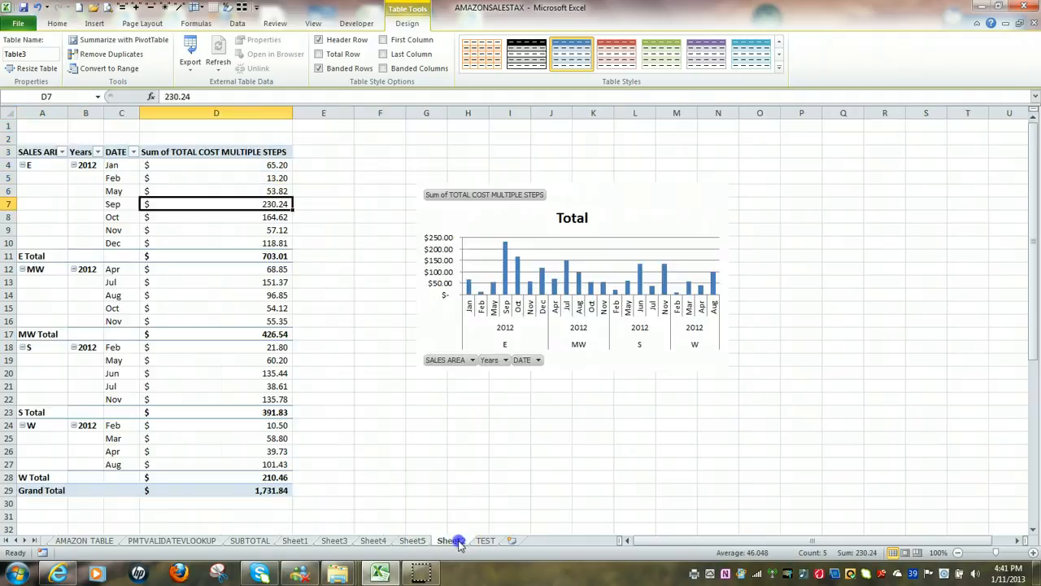